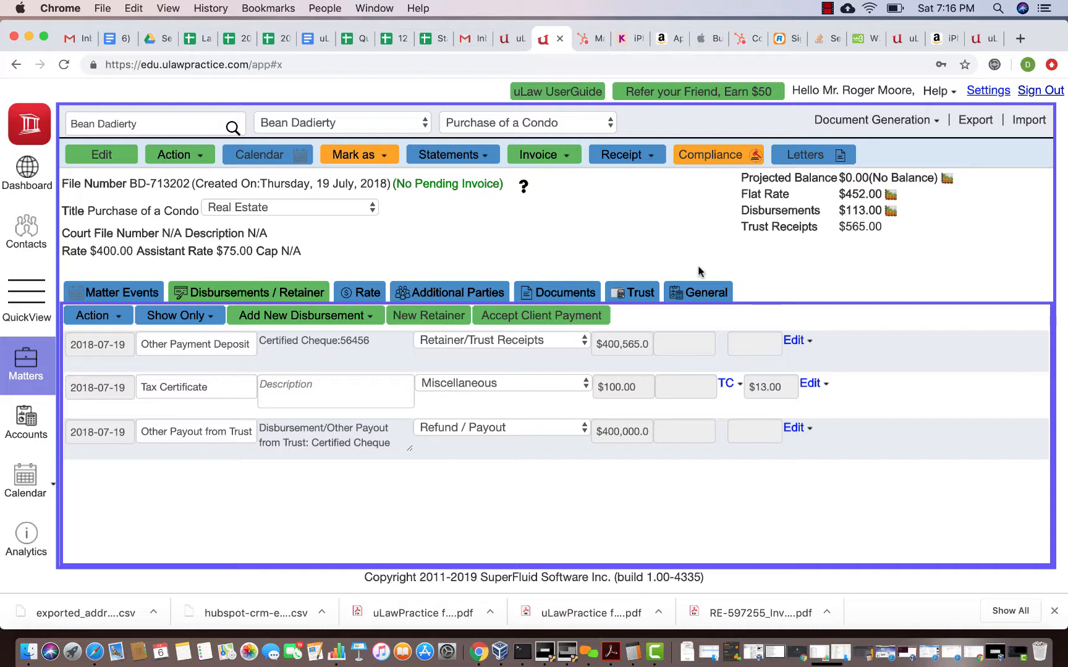
Record a new $500 retainer from the client by cheque, payment reference 232, deposited in the Pooled Trust Account (Scotiabank).
{"action": "left_click", "coordinate": [441, 317]}
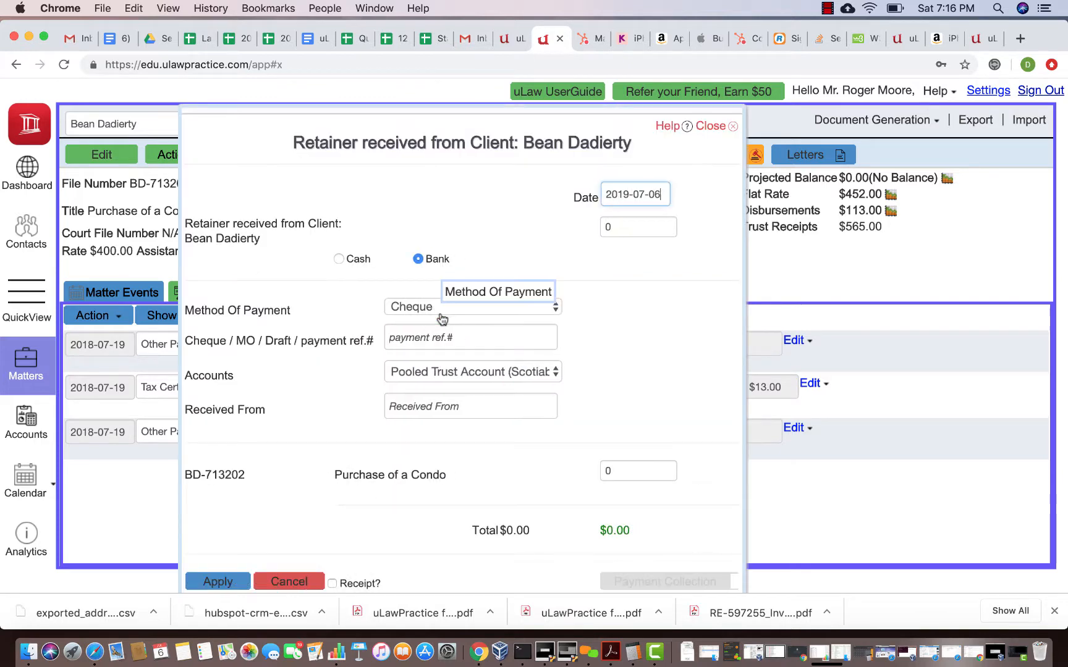
{"action": "left_click", "coordinate": [638, 223]}
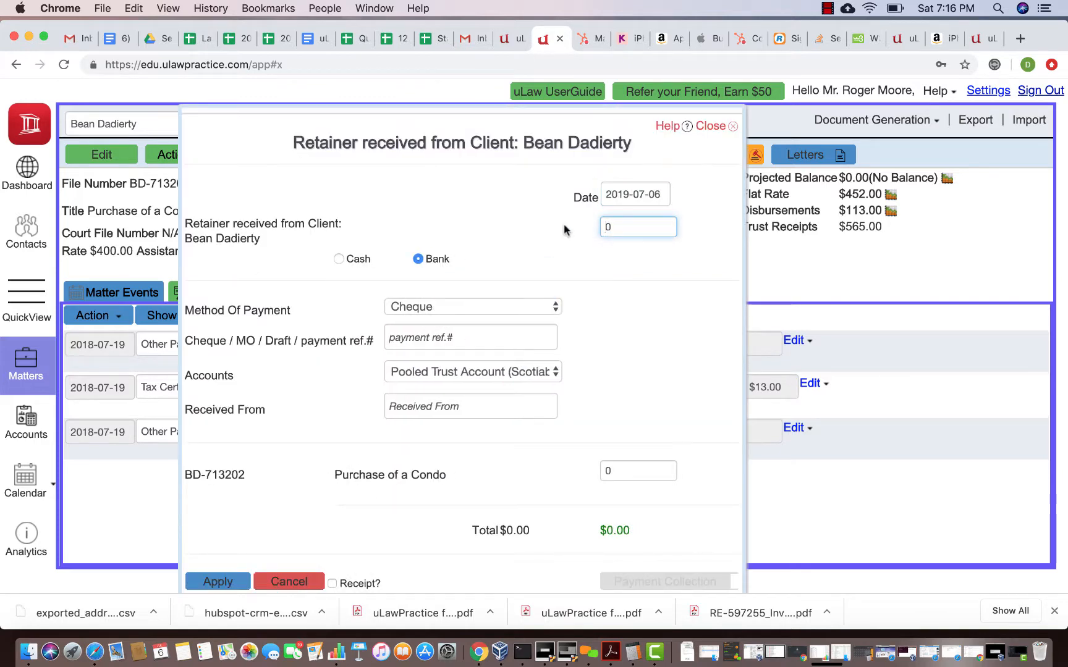
{"action": "type", "text": "500"}
{"action": "left_click", "coordinate": [456, 337]}
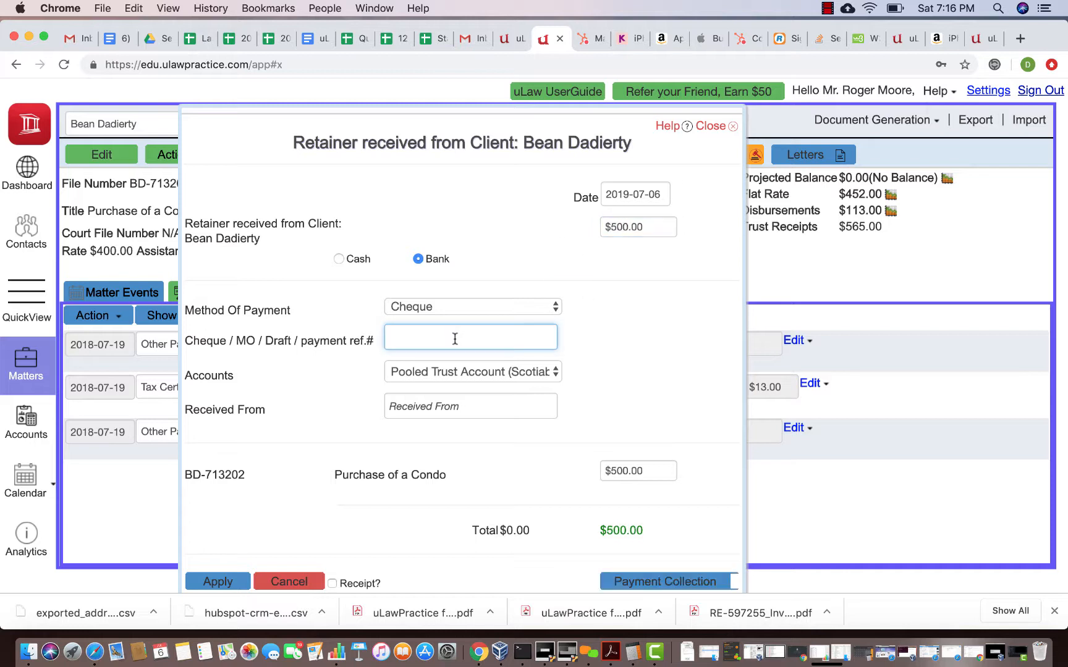
{"action": "type", "text": "232"}
{"action": "left_click", "coordinate": [485, 373]}
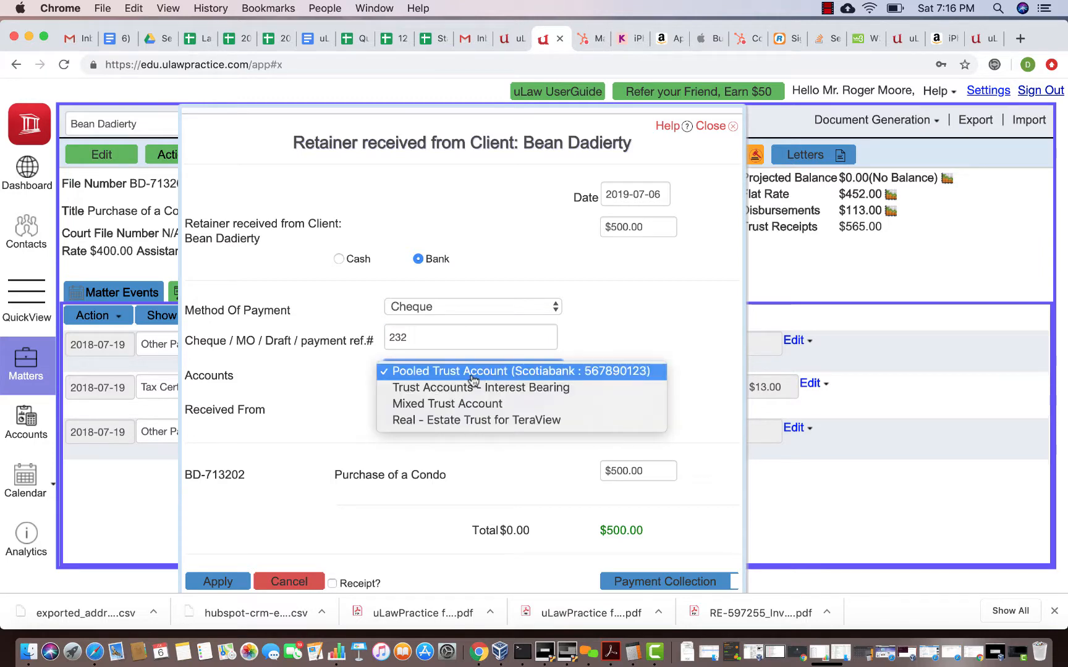
{"action": "left_click", "coordinate": [472, 373]}
{"action": "left_click", "coordinate": [228, 577]}
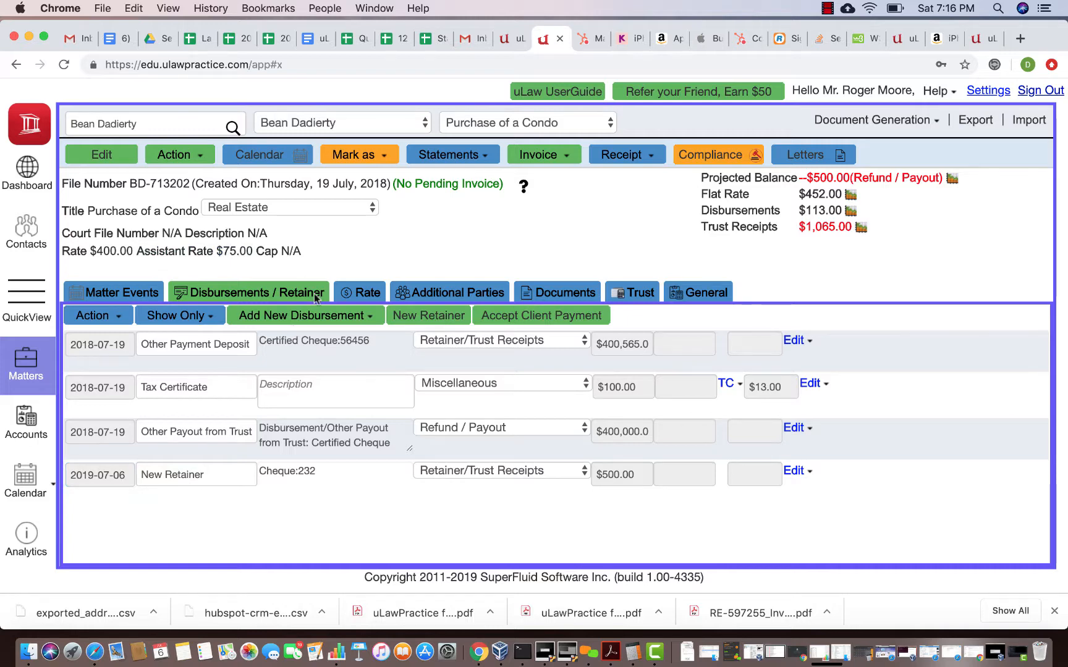
{"action": "left_click", "coordinate": [316, 319]}
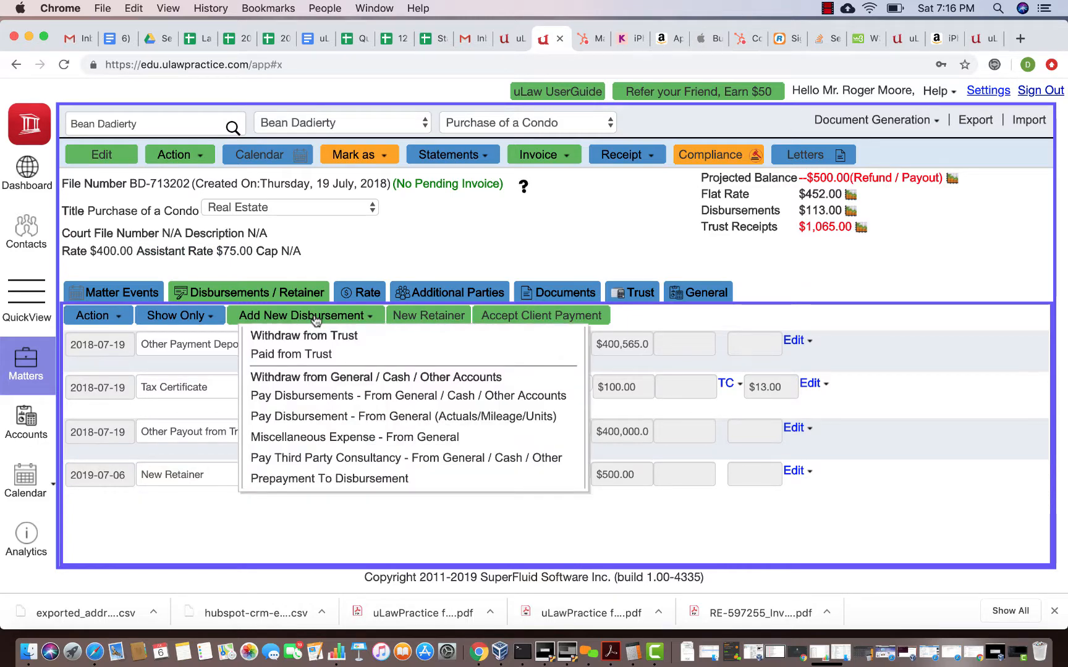
{"action": "left_click", "coordinate": [303, 354]}
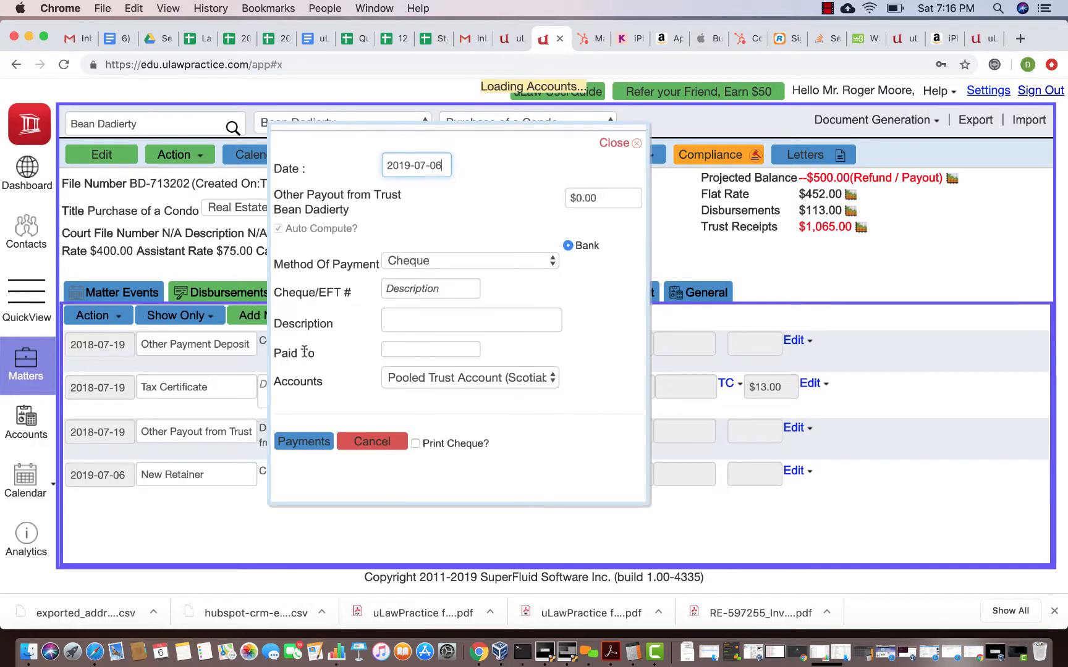
{"action": "left_click", "coordinate": [437, 265]}
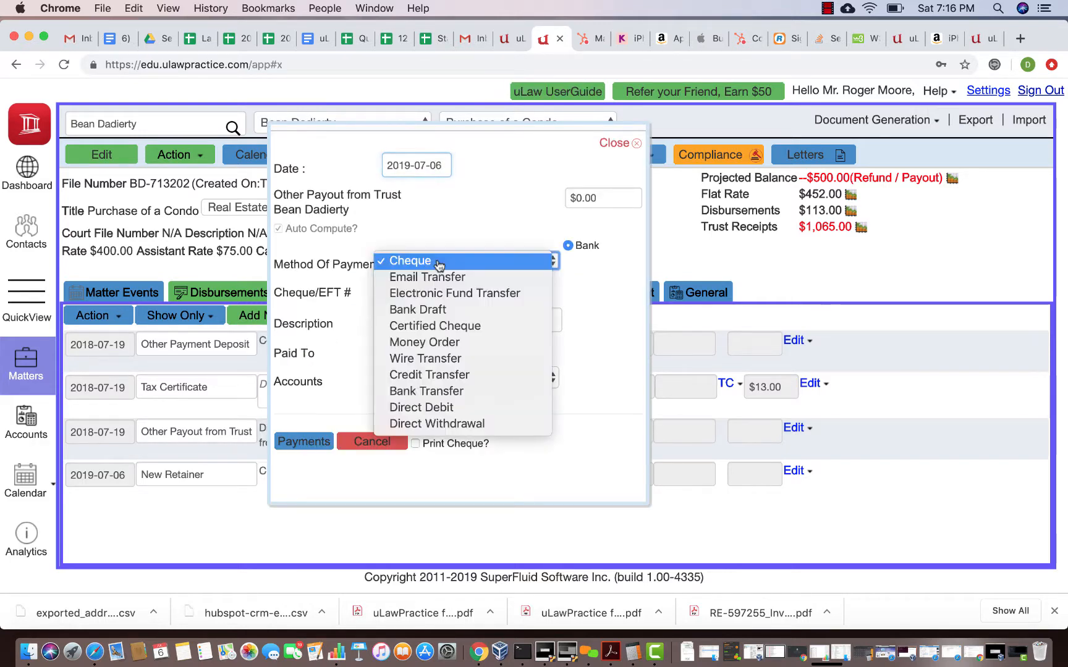
{"action": "left_click", "coordinate": [429, 391]}
{"action": "left_click", "coordinate": [587, 195]}
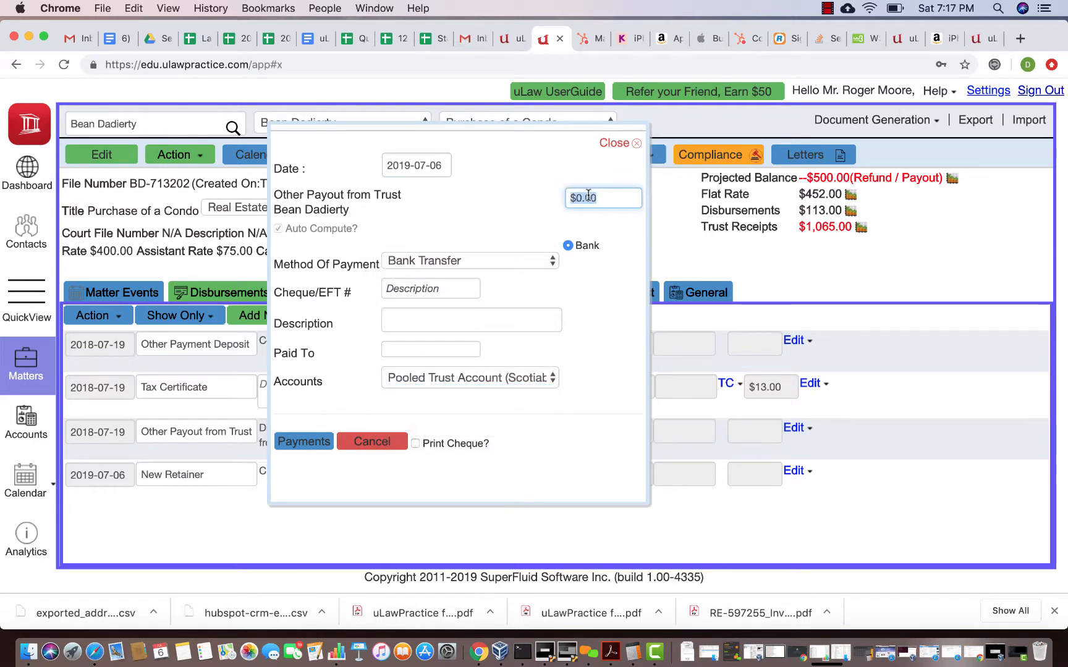
{"action": "type", "text": "44"}
{"action": "left_click", "coordinate": [624, 304]}
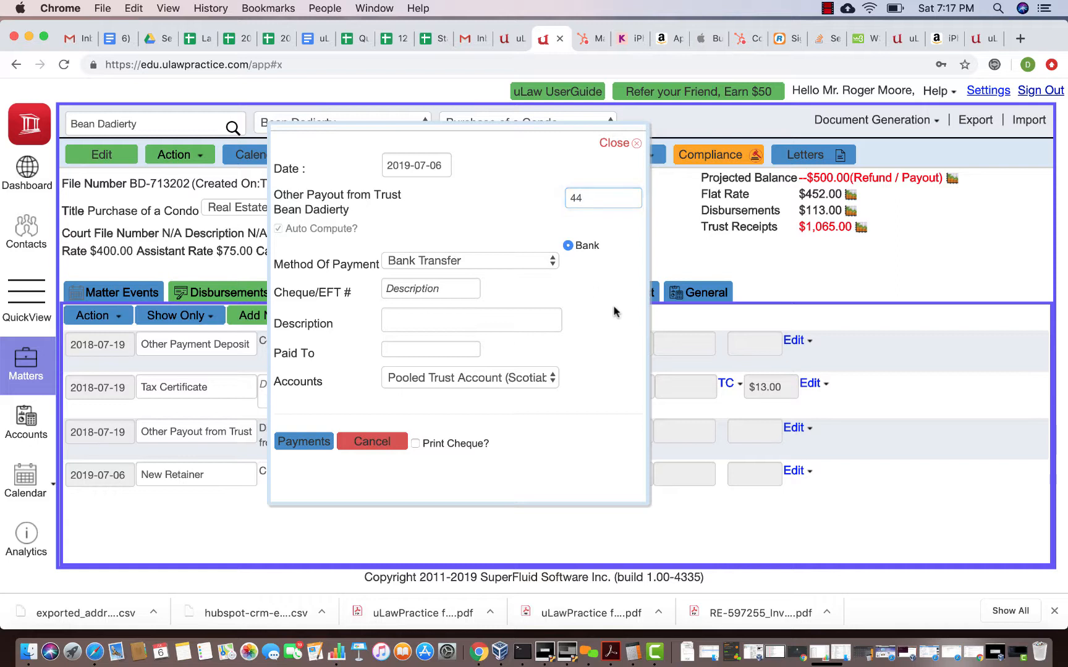
{"action": "left_click", "coordinate": [409, 288]}
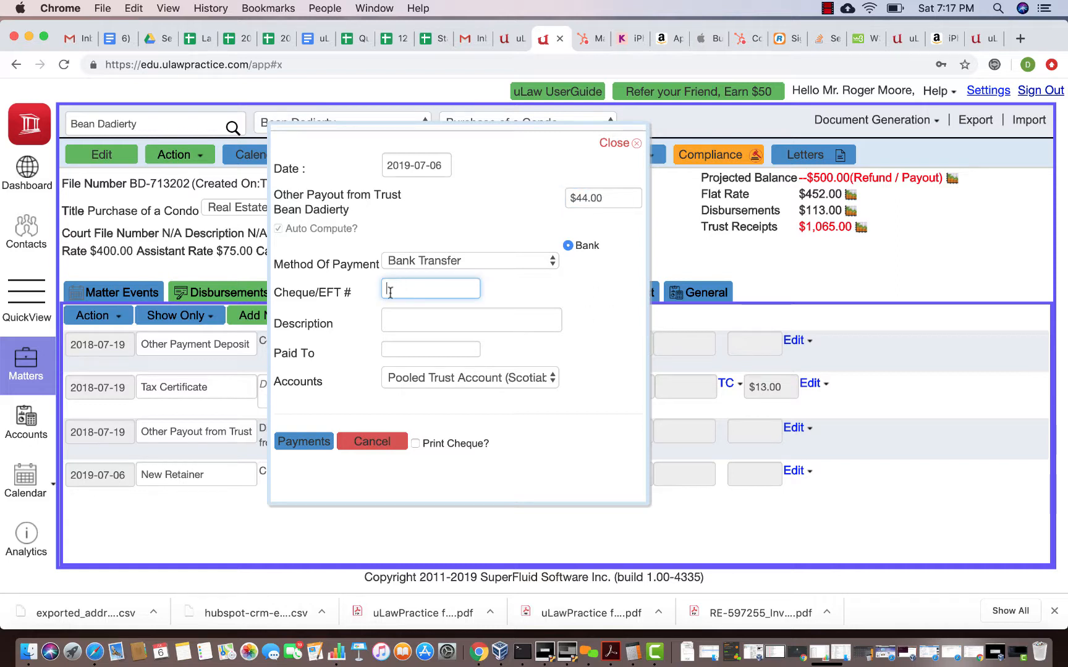
{"action": "type", "text": "1231"}
{"action": "left_click", "coordinate": [389, 320]}
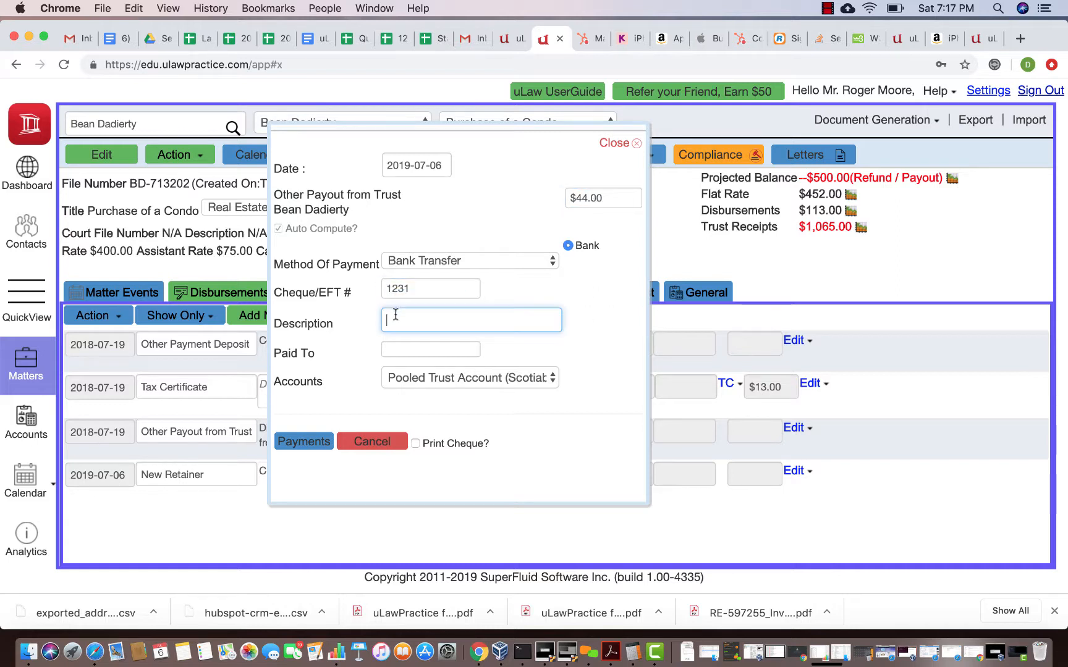
{"action": "type", "text": "land"}
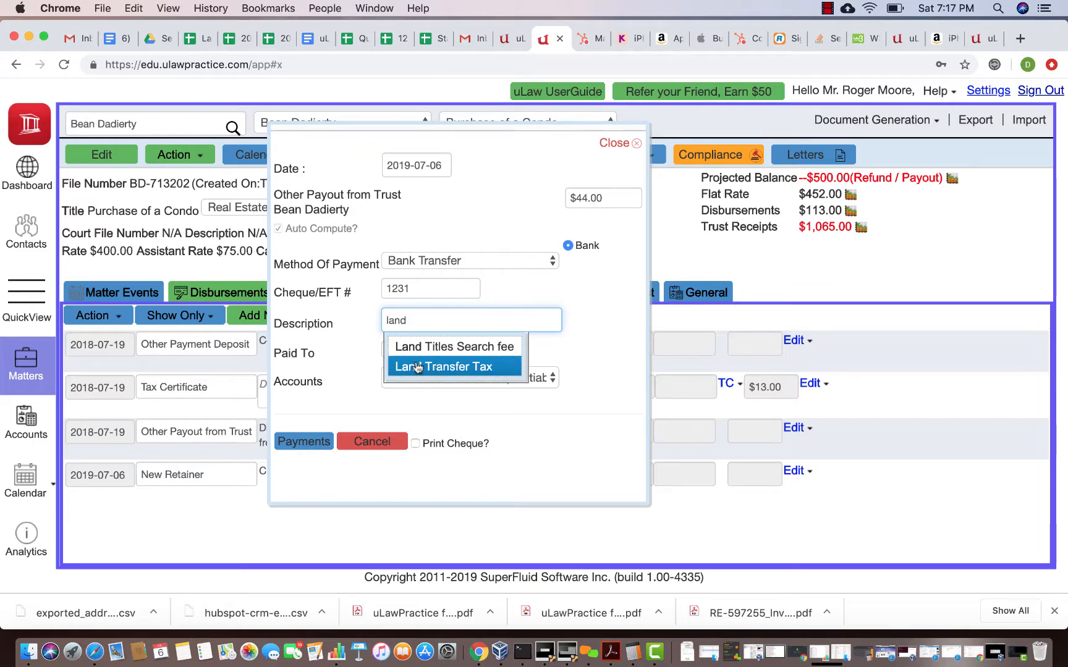
{"action": "left_click", "coordinate": [417, 366]}
{"action": "left_click", "coordinate": [387, 349]}
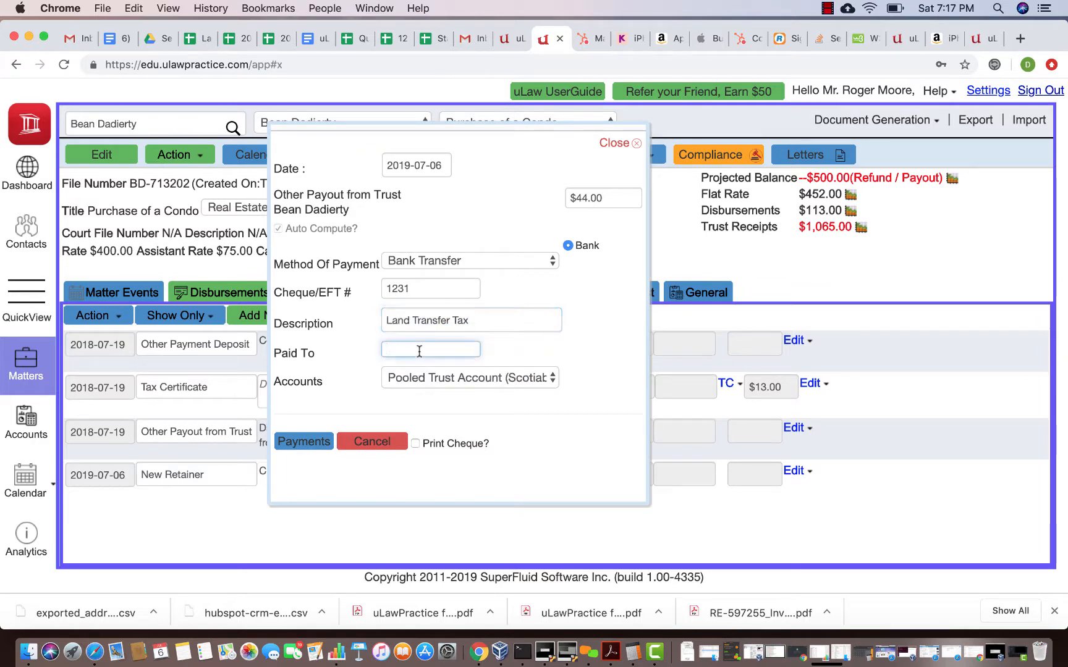
{"action": "type", "text": "City"}
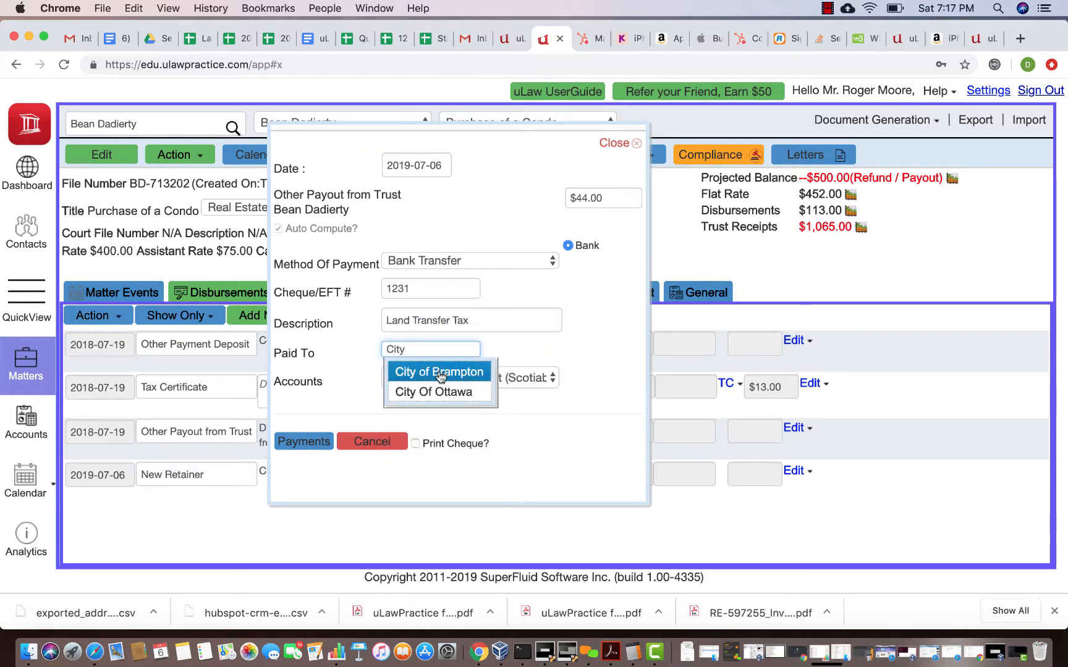
{"action": "left_click", "coordinate": [440, 371]}
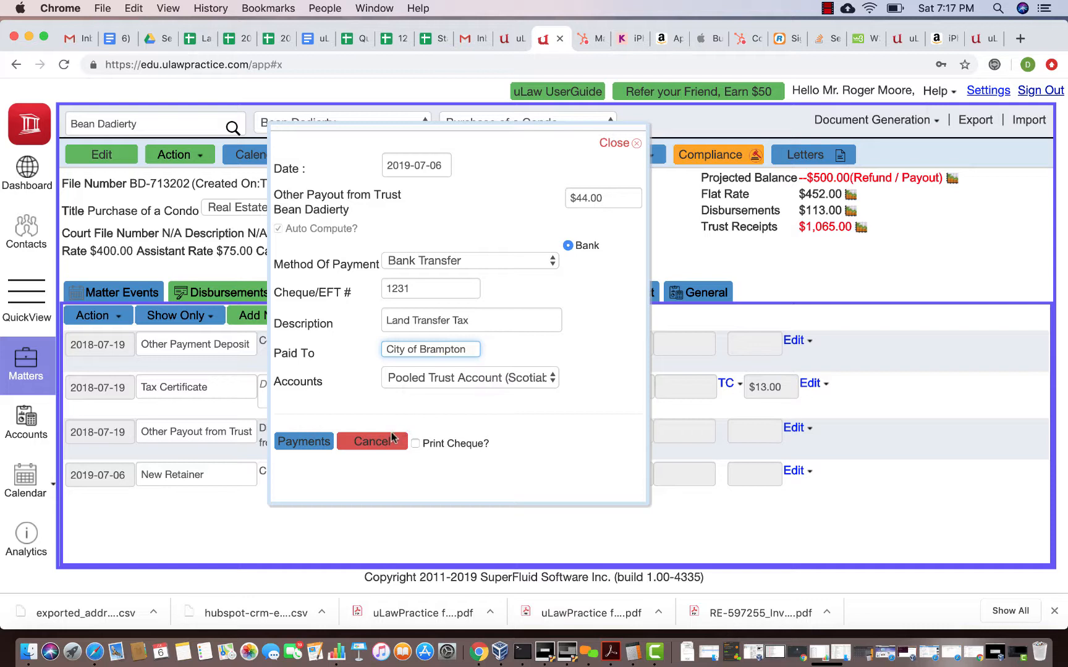
{"action": "left_click", "coordinate": [474, 380]}
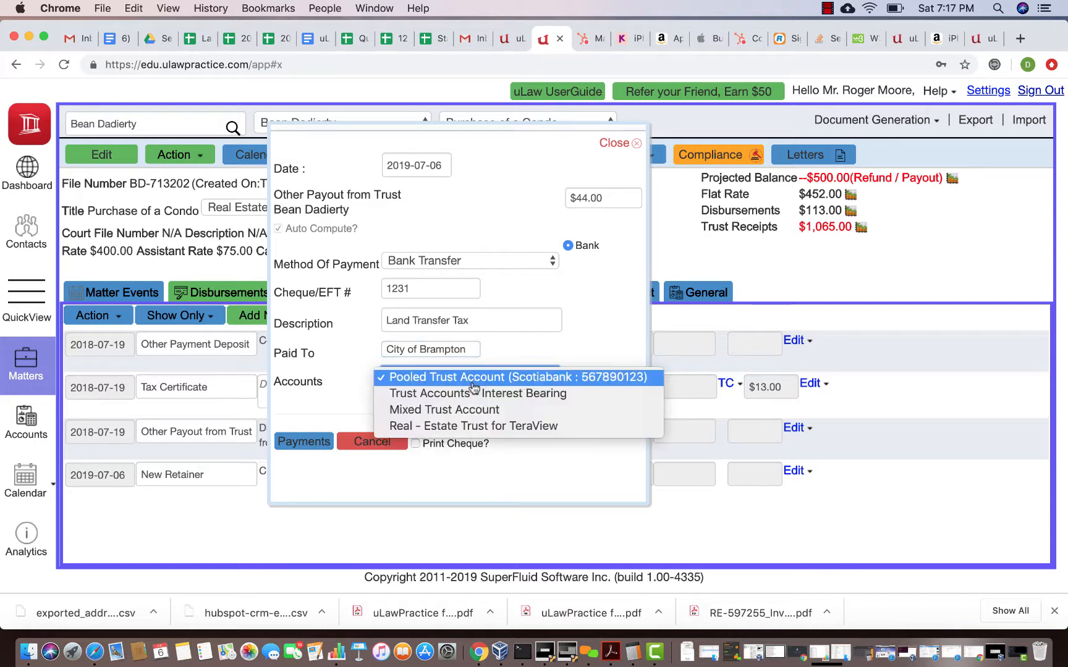
{"action": "left_click", "coordinate": [388, 472]}
{"action": "left_click", "coordinate": [372, 443]}
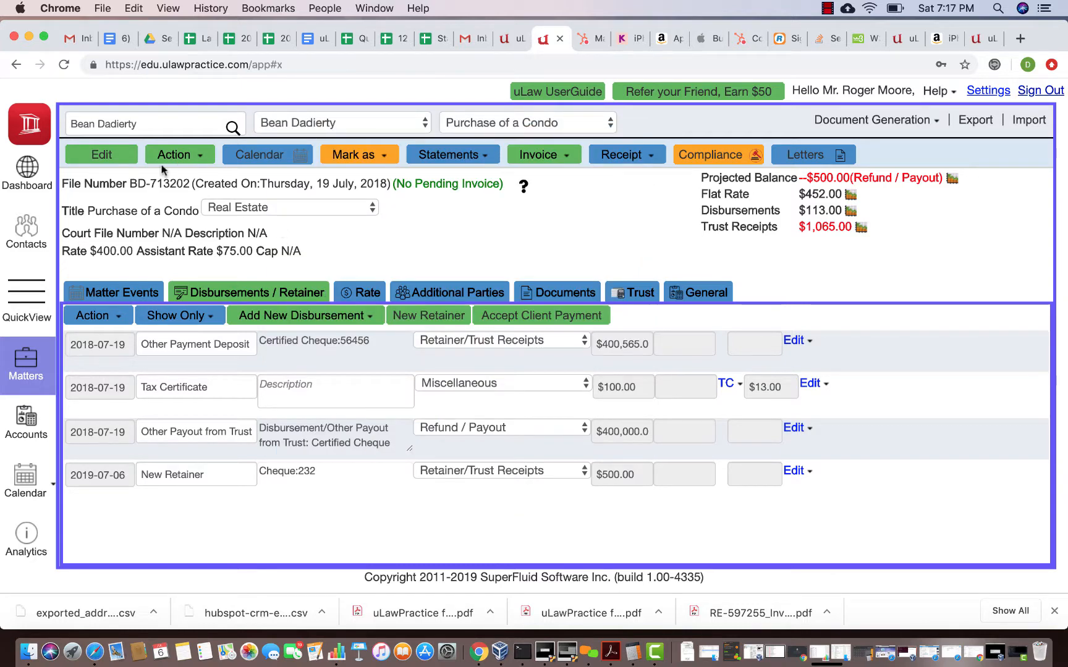
Start an Inter Trust Account Transfer for the condo purchase matter and set the payout amount to $45.
{"action": "left_click", "coordinate": [181, 158]}
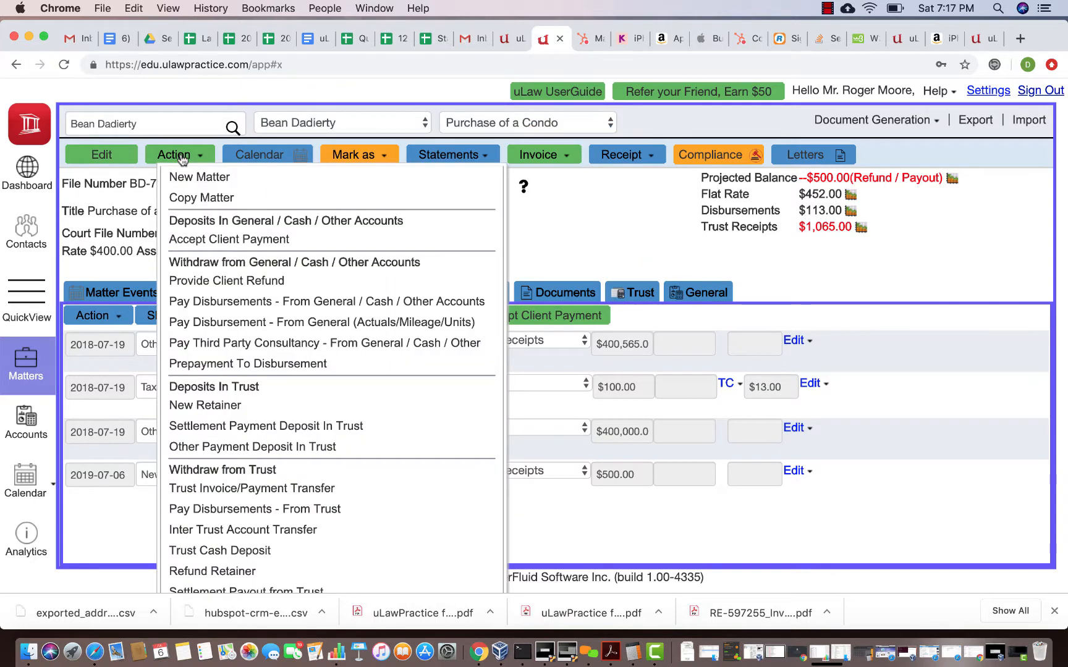
{"action": "scroll", "coordinate": [185, 278], "scroll_direction": "down", "scroll_amount": 3}
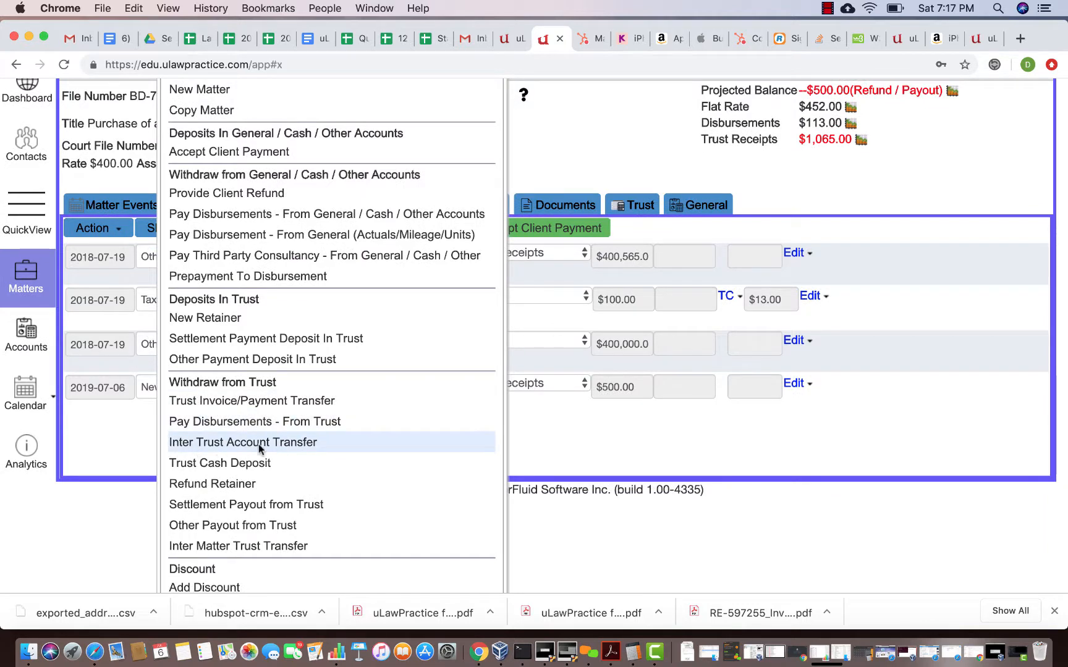
{"action": "left_click", "coordinate": [286, 446]}
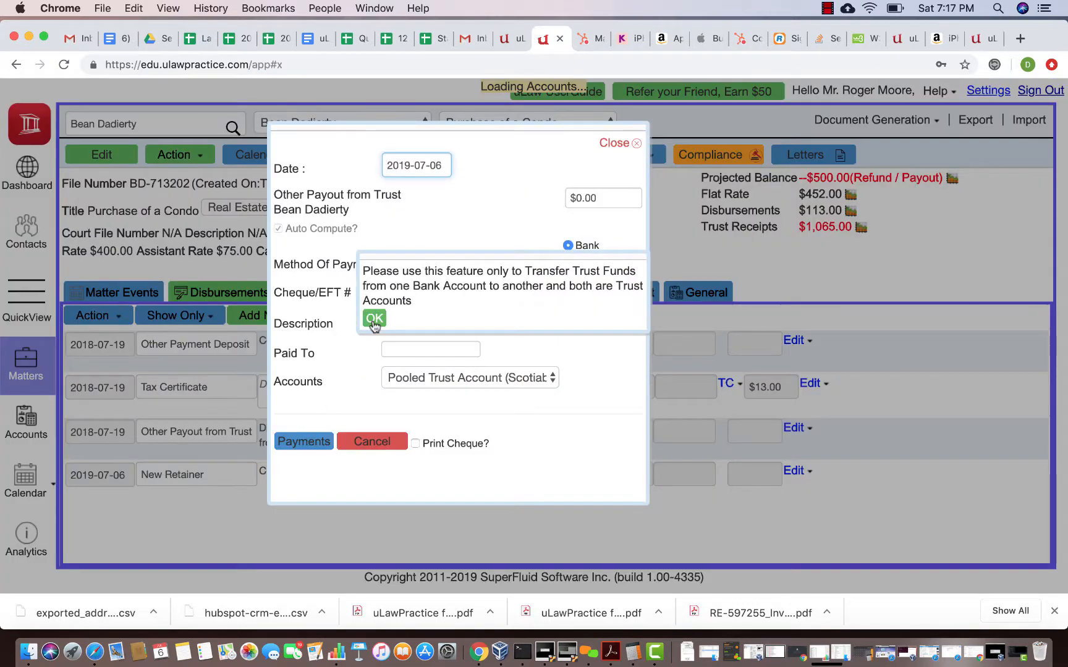
{"action": "left_click", "coordinate": [374, 319]}
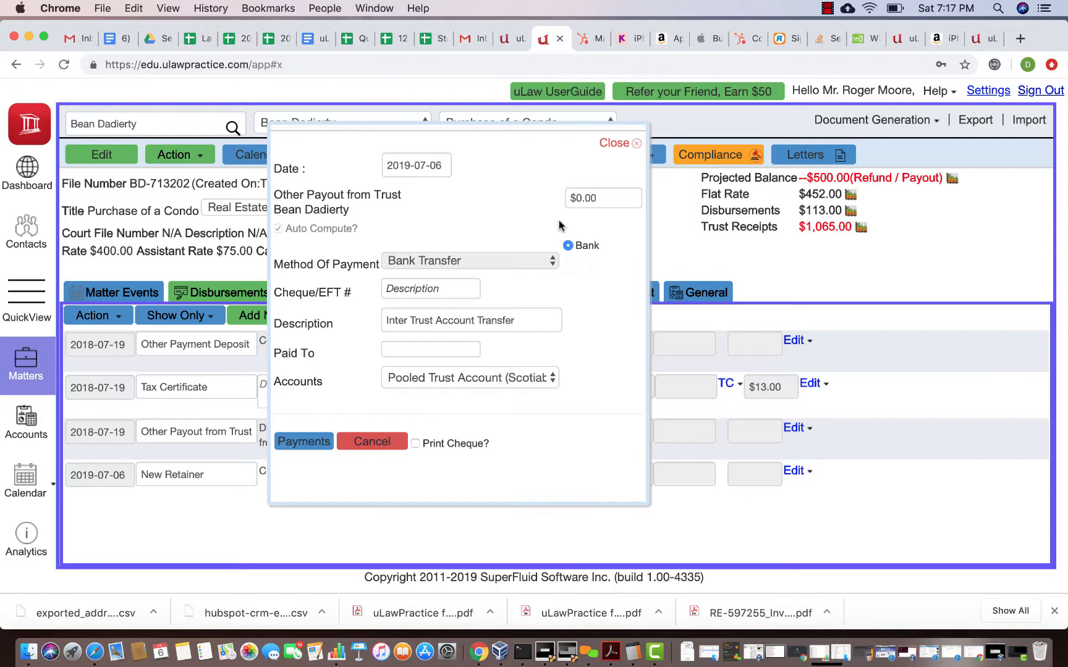
{"action": "double_click", "coordinate": [581, 199]}
{"action": "type", "text": "45"}
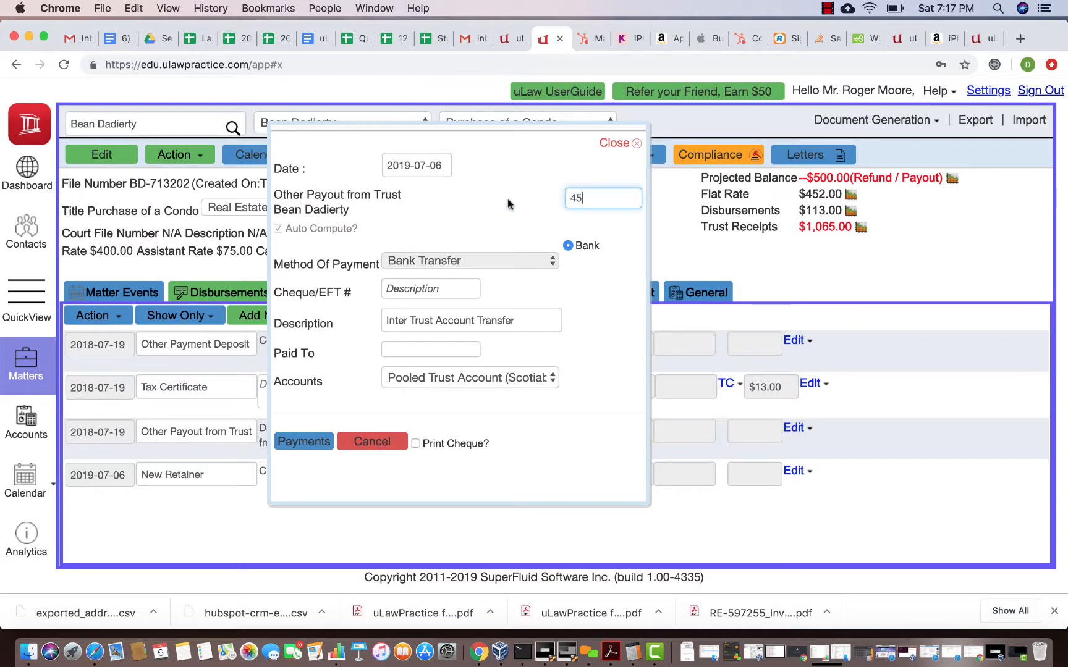
{"action": "left_click", "coordinate": [476, 203]}
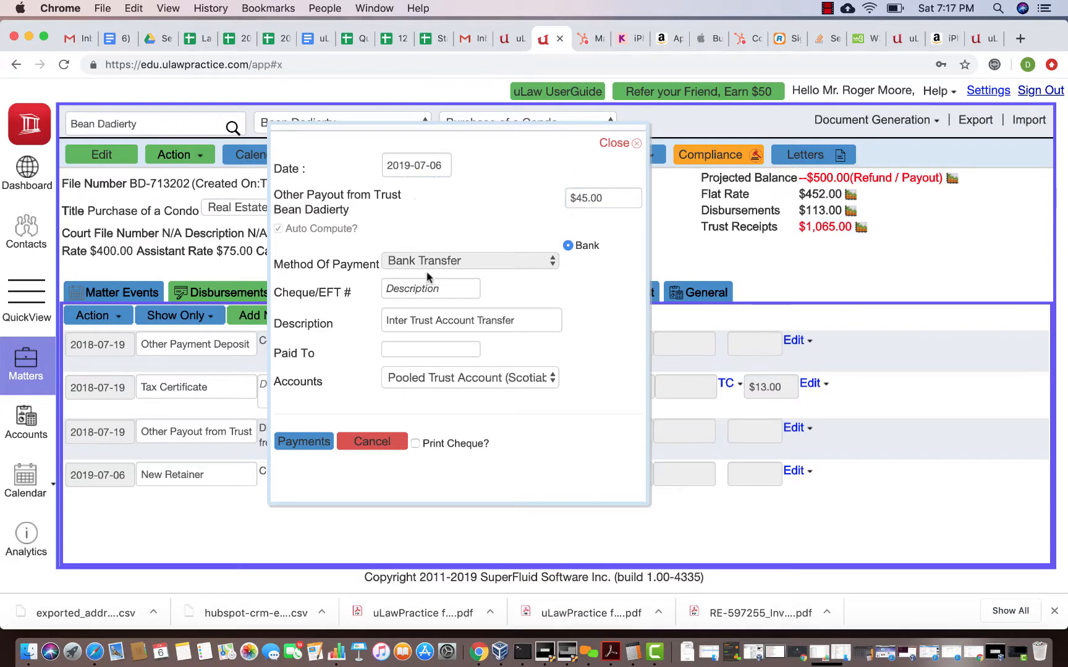
Enter 12312 as the transfer's Cheque/EFT number and submit the payout from the Pooled Trust Account.
{"action": "left_click", "coordinate": [405, 285]}
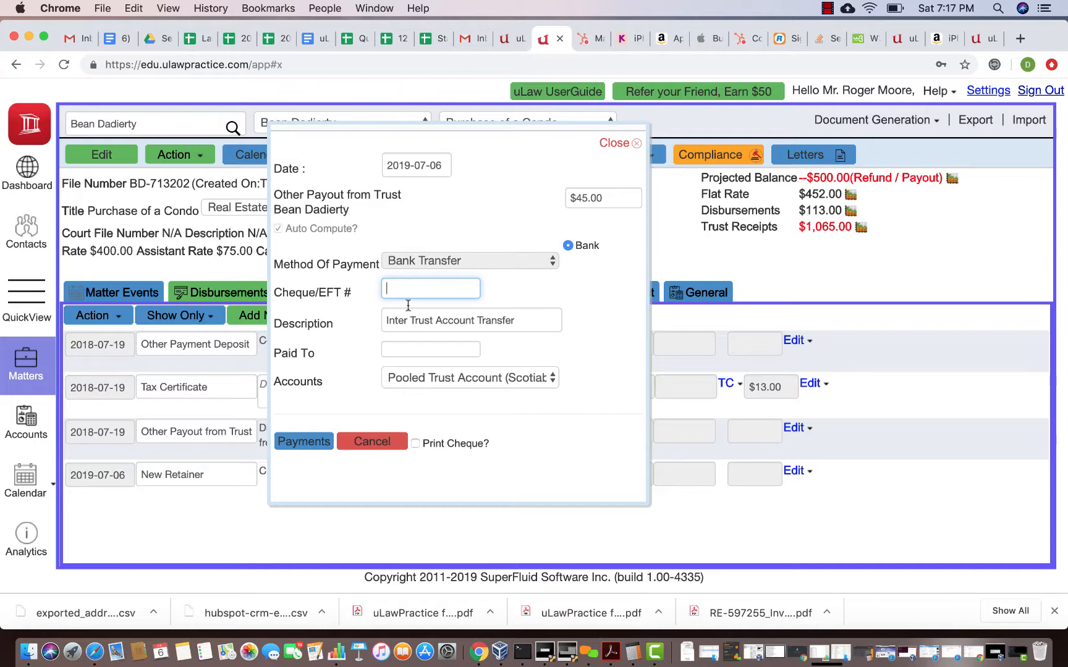
{"action": "left_click", "coordinate": [414, 348]}
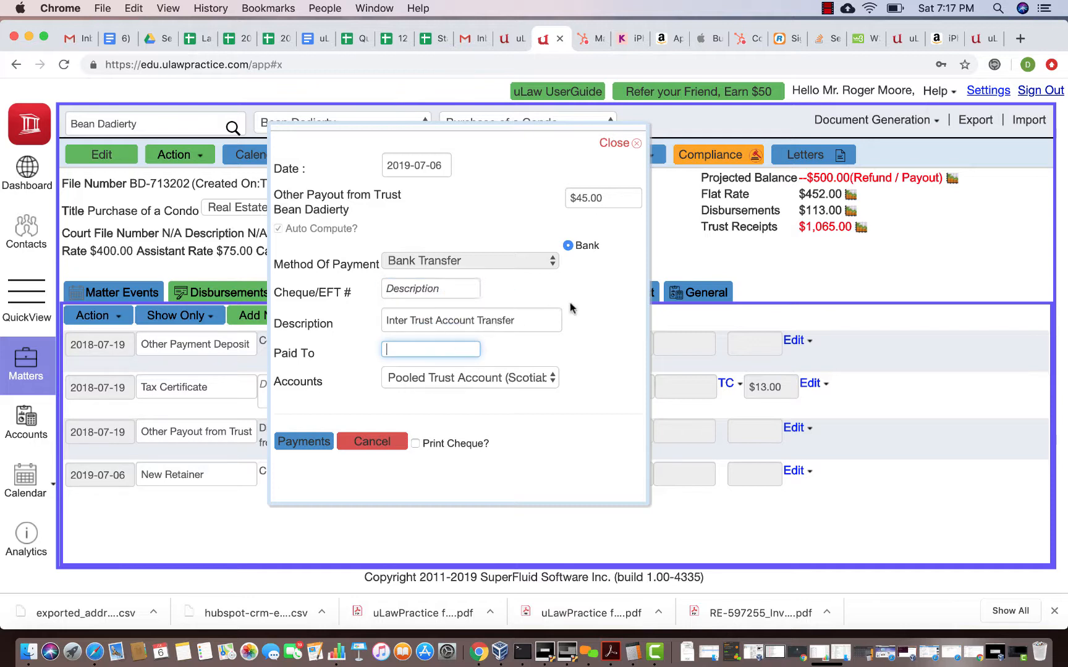
{"action": "left_click", "coordinate": [303, 444]}
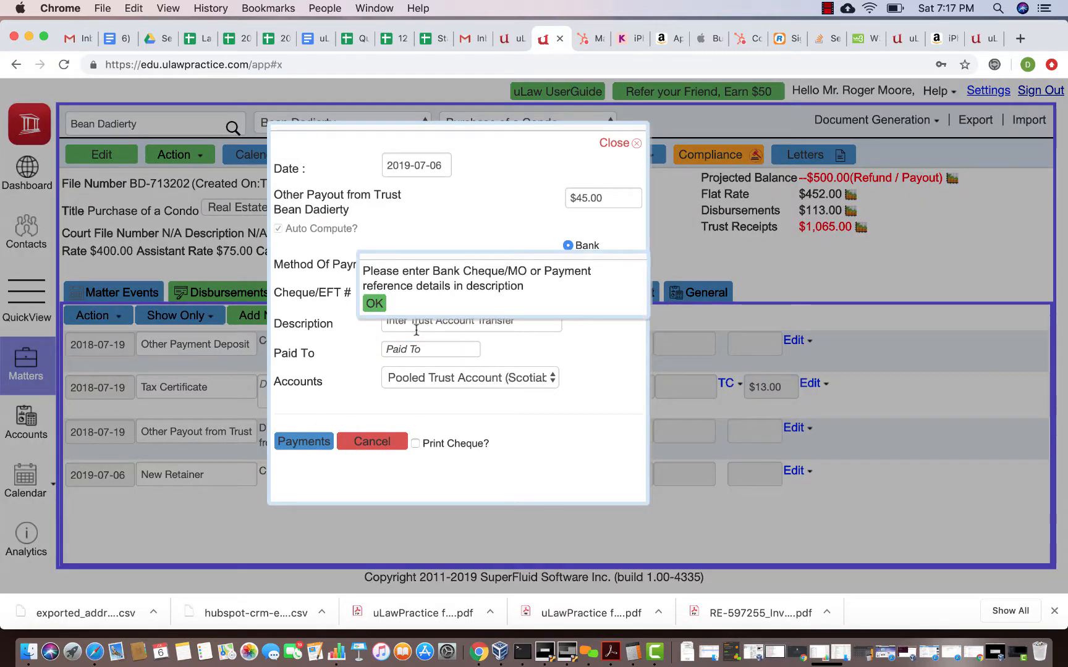
{"action": "left_click", "coordinate": [376, 303]}
{"action": "left_click", "coordinate": [407, 288]}
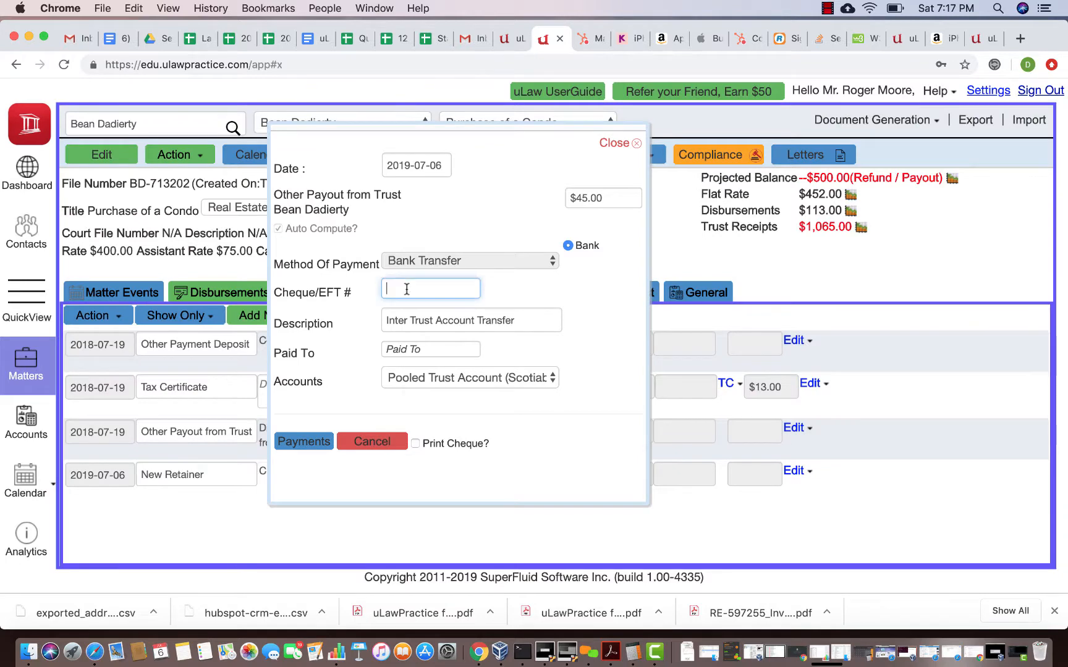
{"action": "type", "text": "12312"}
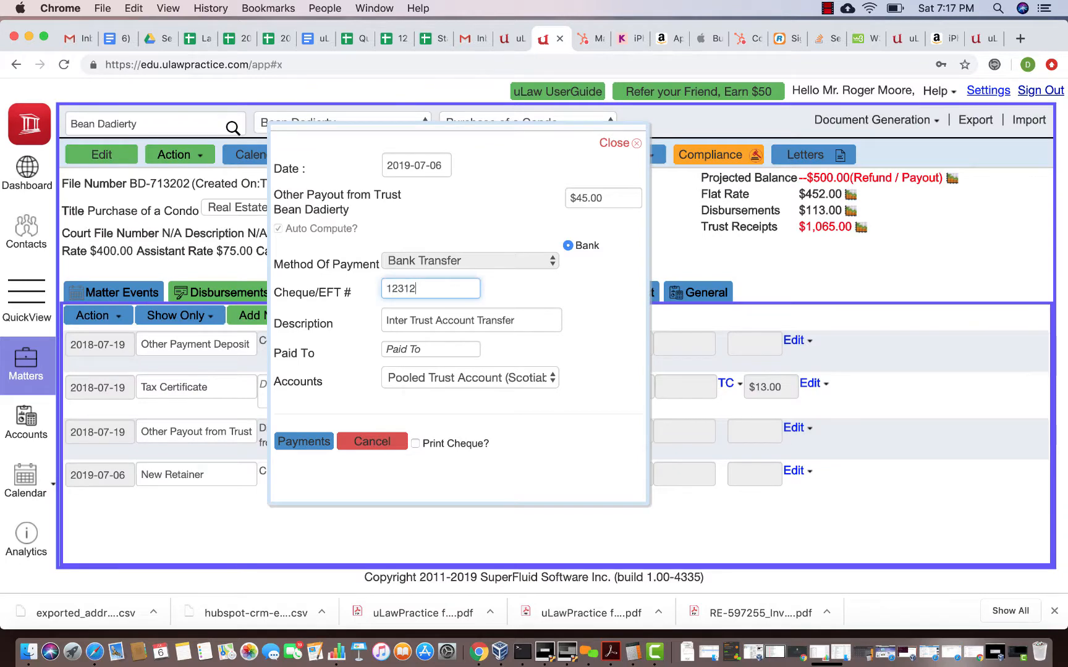
{"action": "left_click", "coordinate": [310, 443]}
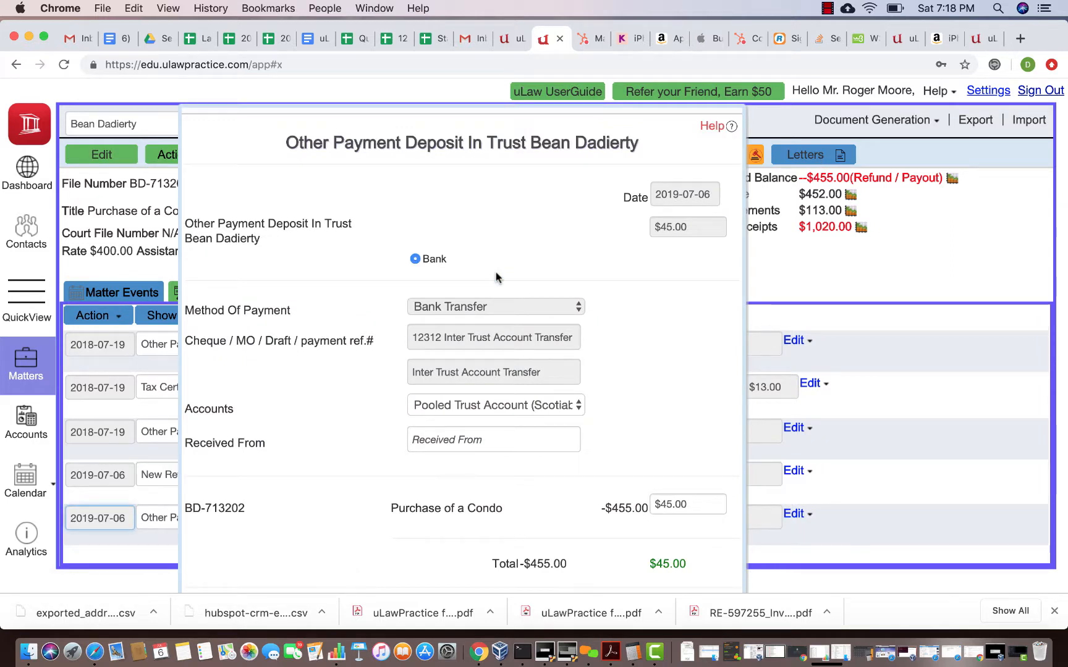
Choose Real - Estate Trust for TeraView as the account receiving the $45 transfer and apply the deposit.
{"action": "scroll", "coordinate": [495, 277], "scroll_direction": "down", "scroll_amount": 3}
{"action": "left_click", "coordinate": [485, 336]}
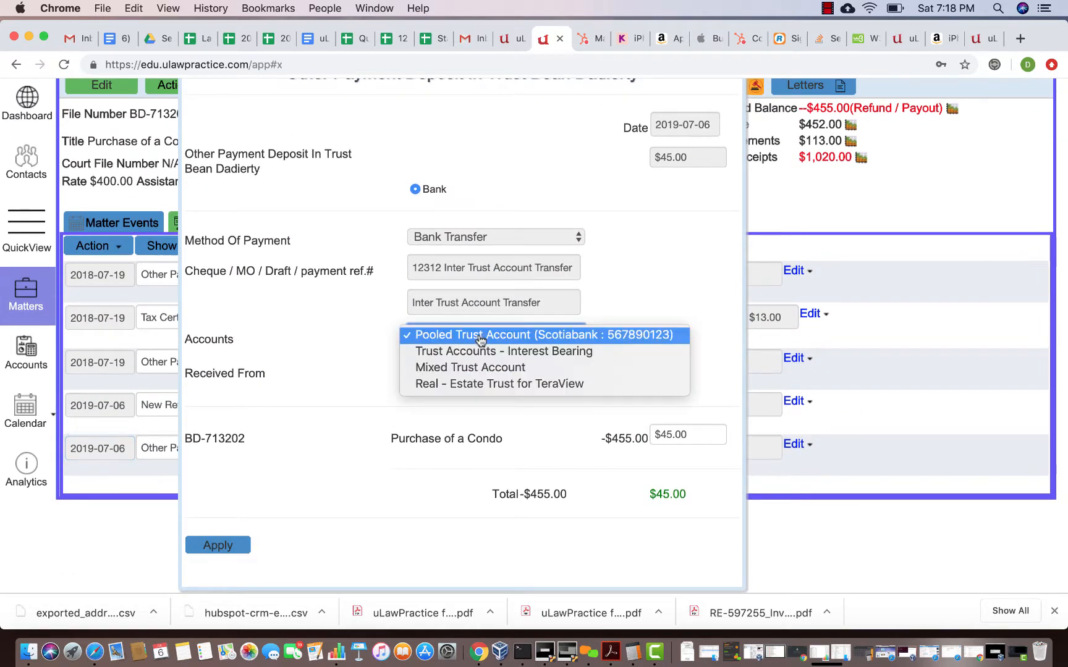
{"action": "left_click", "coordinate": [474, 385]}
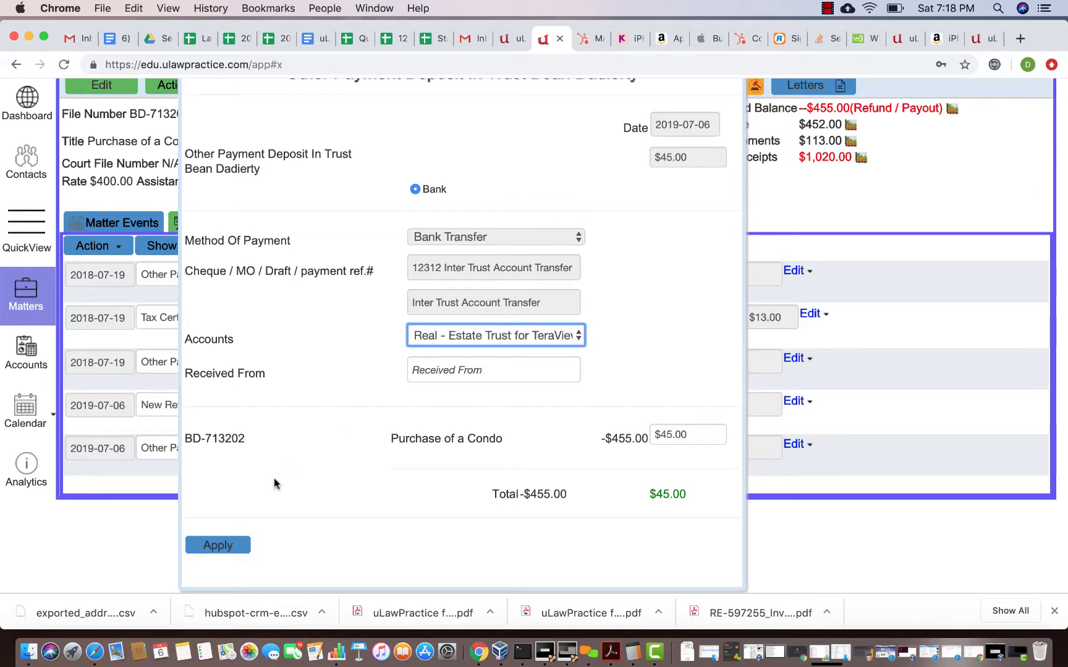
{"action": "left_click", "coordinate": [211, 546]}
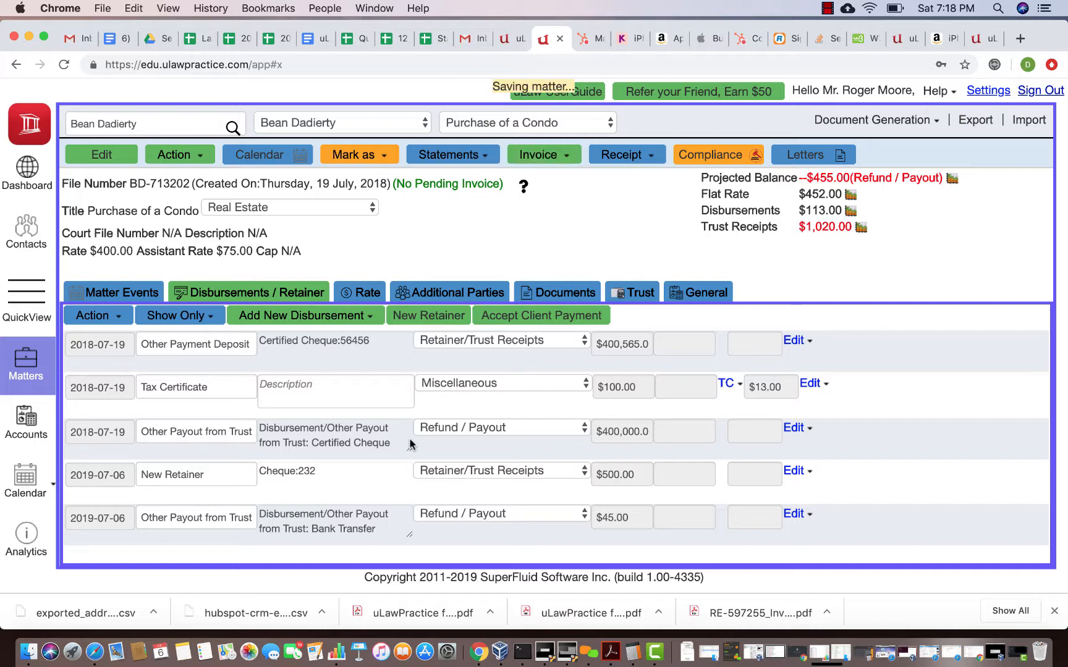
Start a disbursement paid from trust for the condo purchase matter, with amount $45 and Direct Debit as the payment method.
{"action": "left_click", "coordinate": [295, 316]}
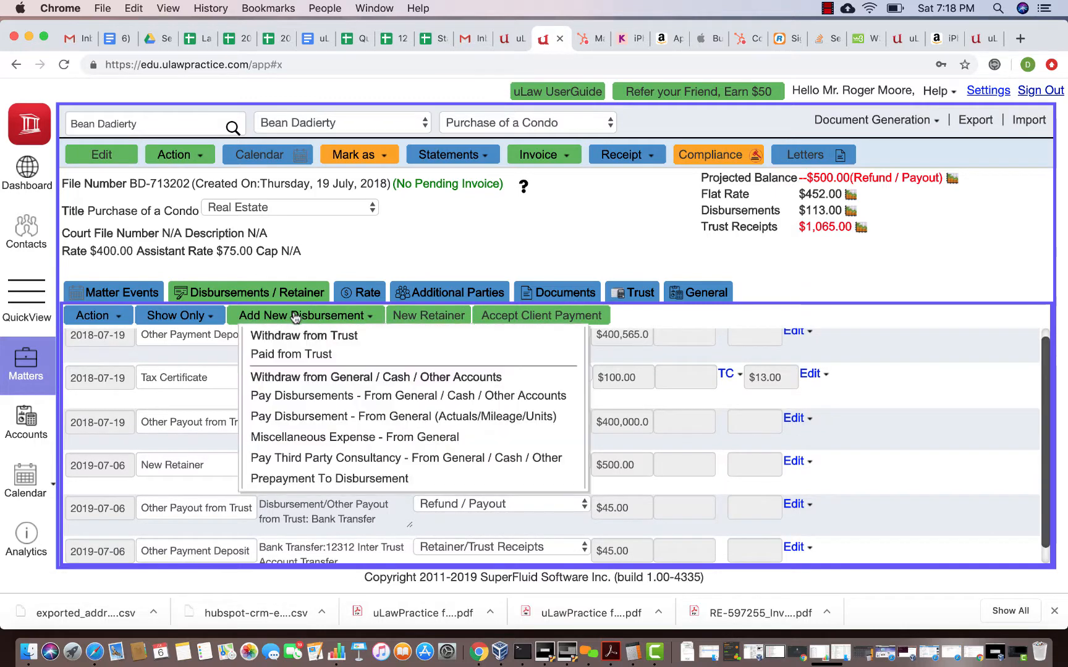
{"action": "left_click", "coordinate": [293, 354]}
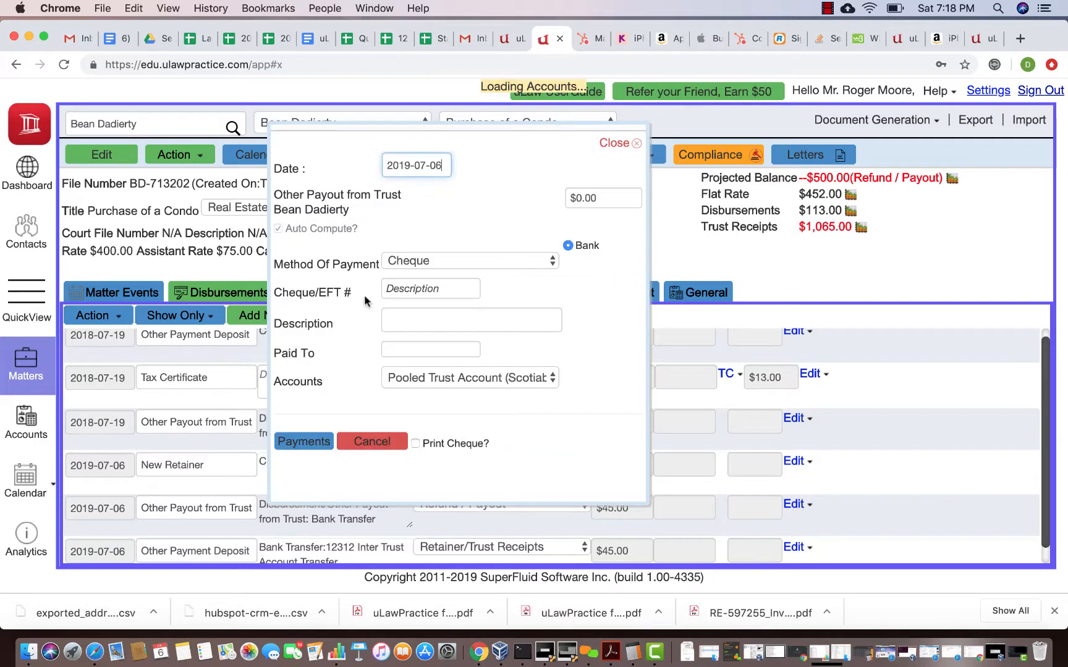
{"action": "left_click", "coordinate": [583, 197]}
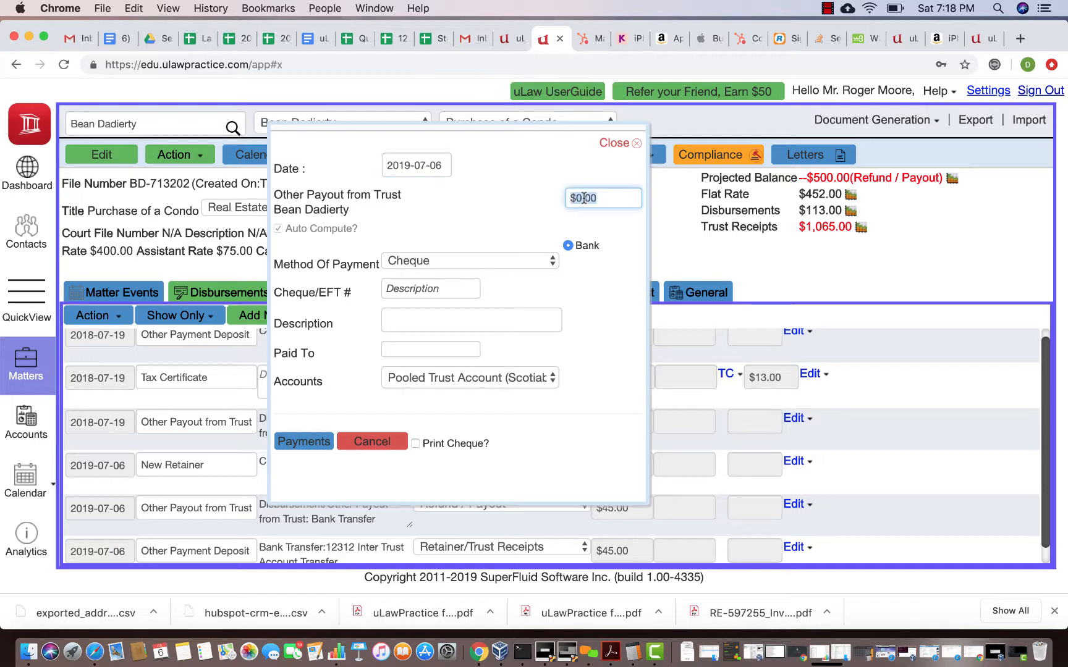
{"action": "type", "text": "45"}
{"action": "left_click", "coordinate": [616, 308]}
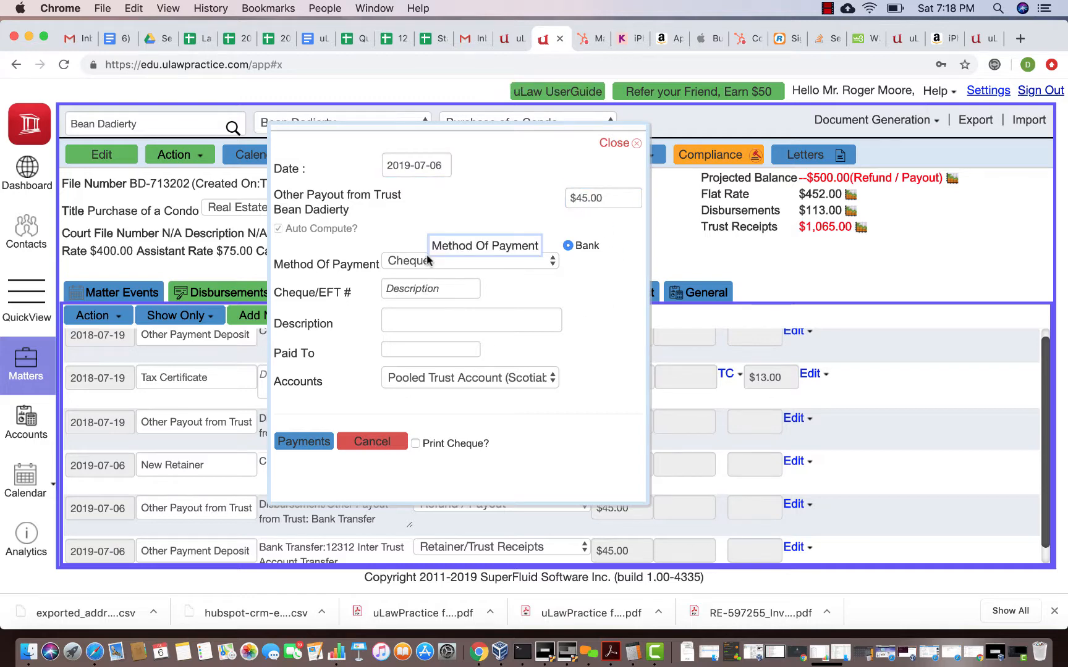
{"action": "left_click", "coordinate": [420, 262]}
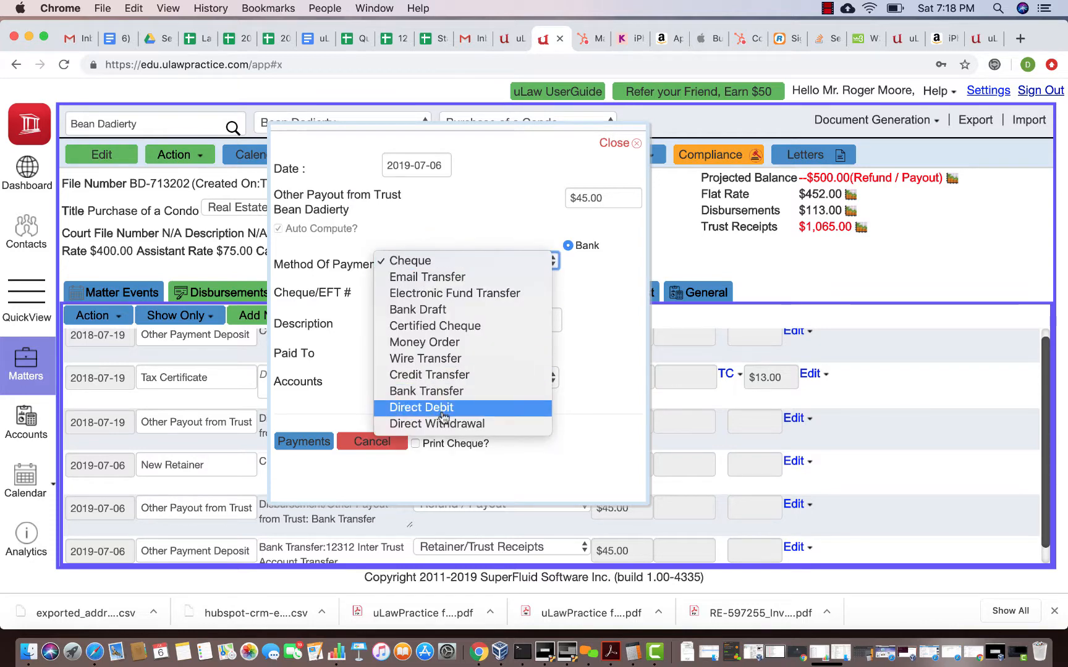
{"action": "left_click", "coordinate": [442, 410]}
Enter 9890 as the disbursement's Cheque/EFT number and Land Transfer Tax as its description.
{"action": "left_click", "coordinate": [400, 294]}
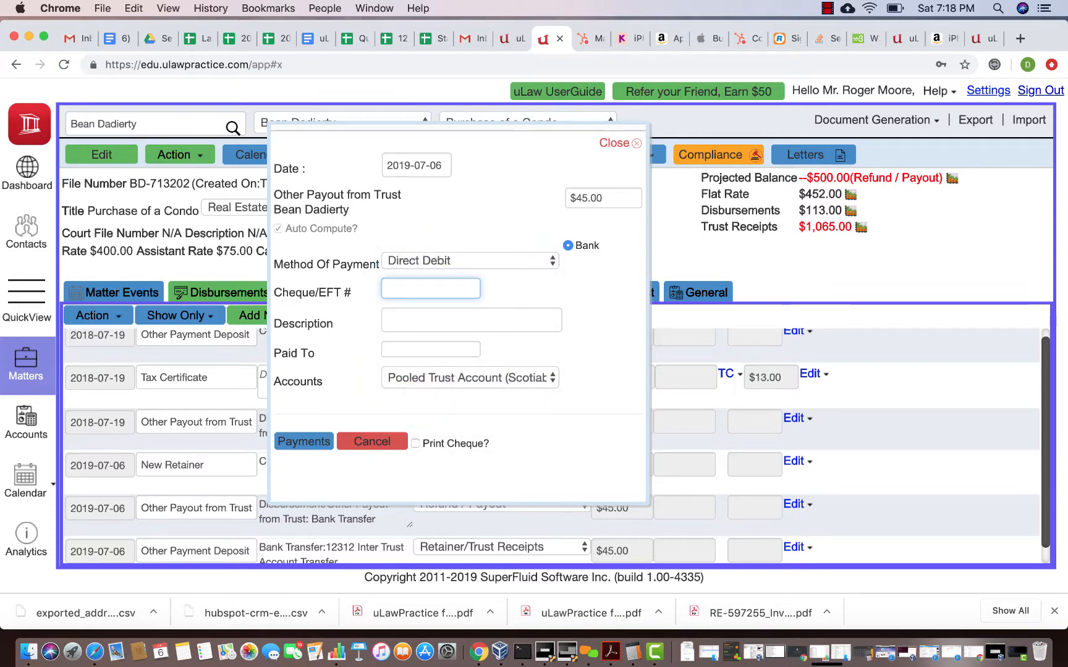
{"action": "type", "text": "9890"}
{"action": "left_click", "coordinate": [388, 320]}
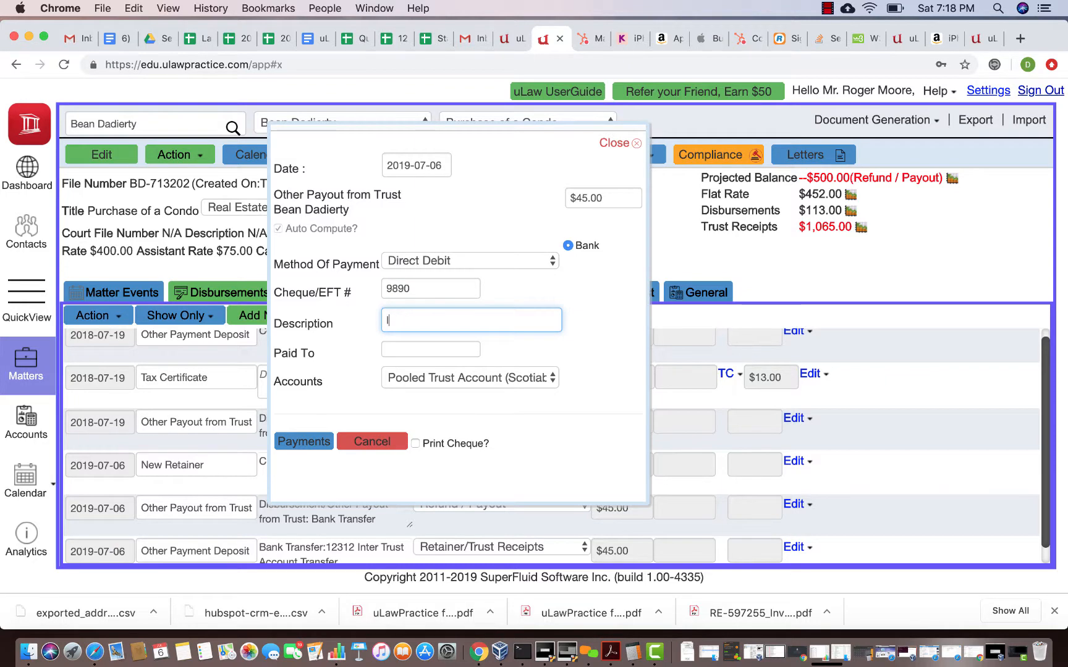
{"action": "type", "text": "land"}
{"action": "left_click", "coordinate": [440, 365]}
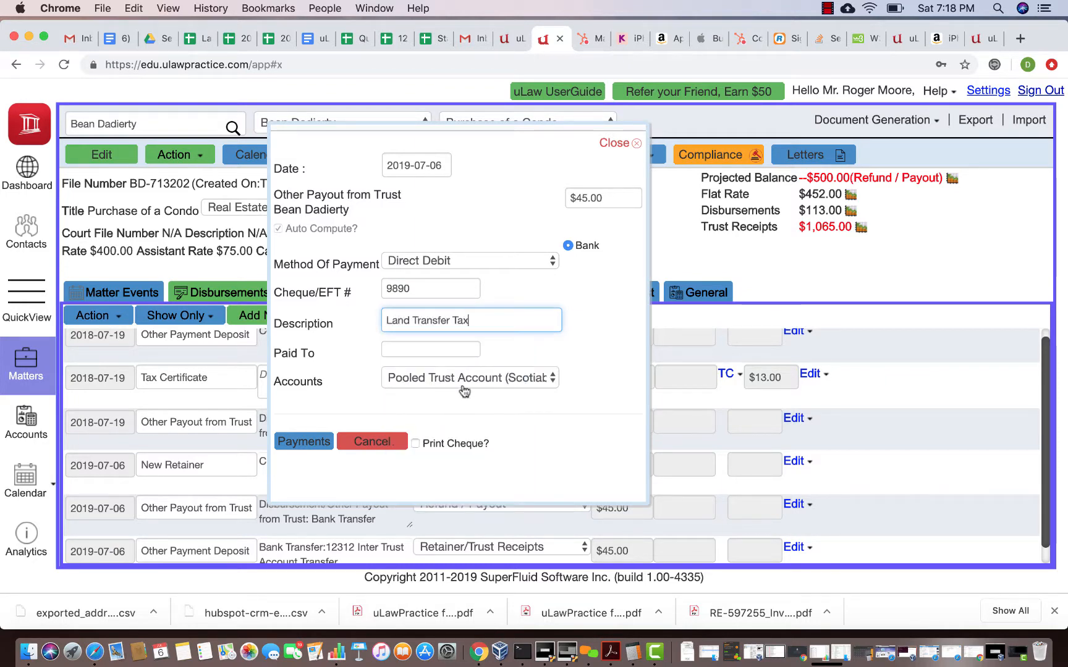
Pay the disbursement from the Real - Estate Trust for TeraView account to City of Brampton and submit the payment.
{"action": "left_click", "coordinate": [464, 390]}
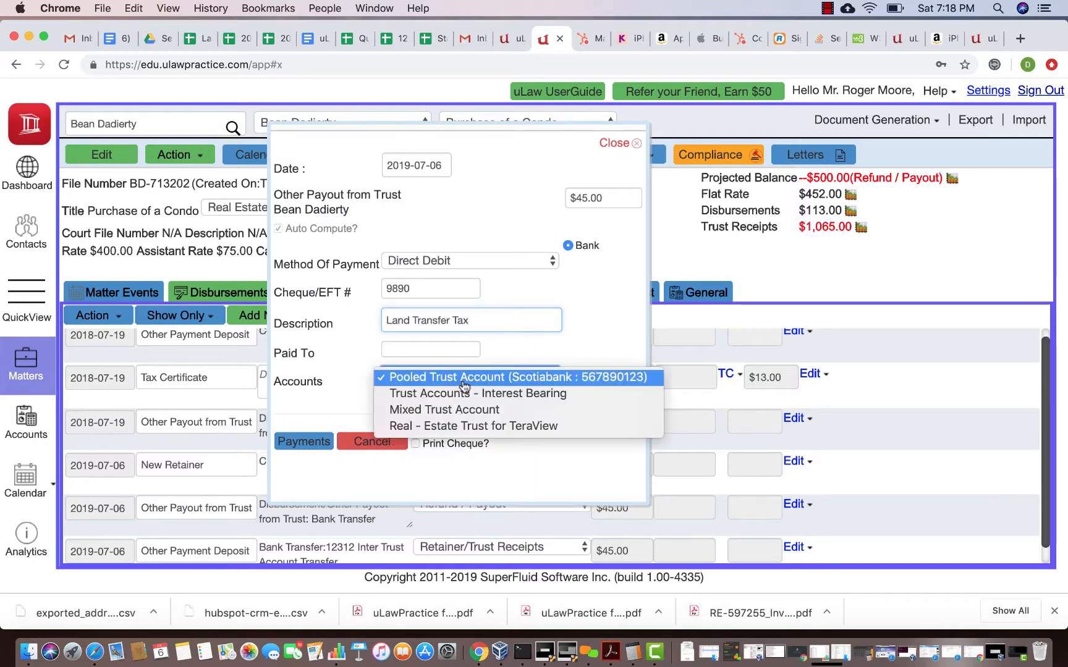
{"action": "left_click", "coordinate": [469, 432]}
{"action": "left_click", "coordinate": [416, 351]}
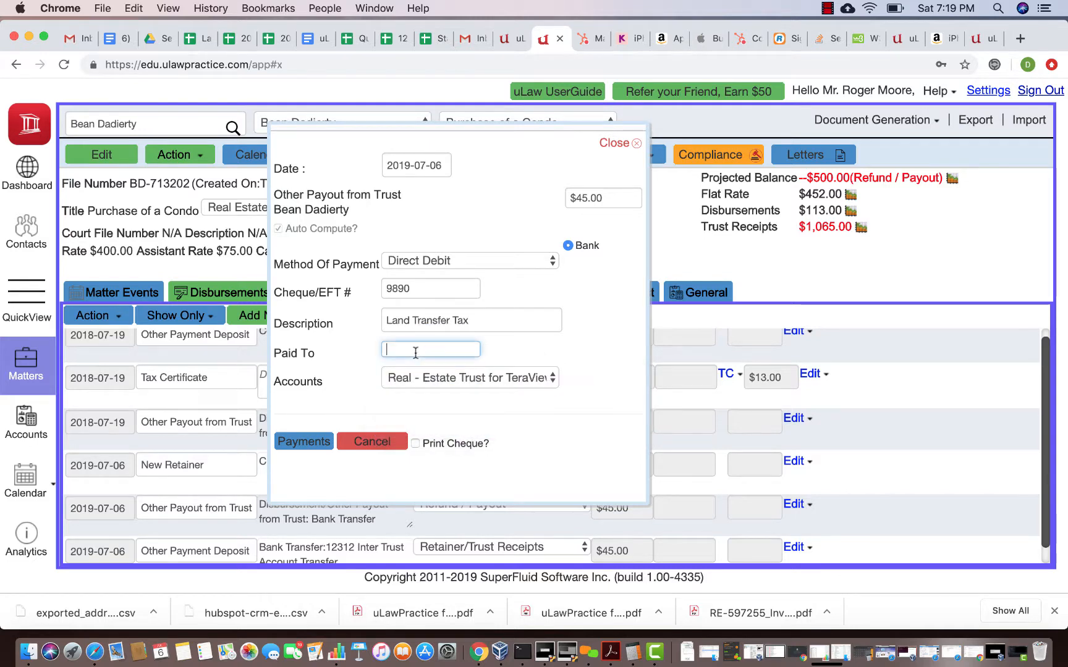
{"action": "type", "text": "city"}
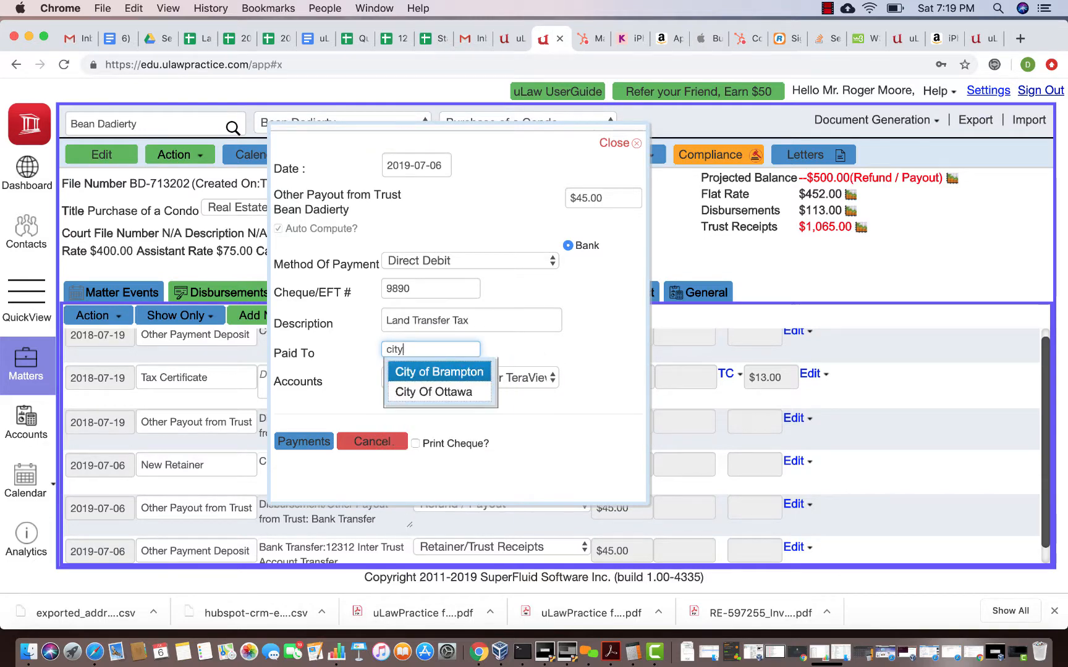
{"action": "left_click", "coordinate": [462, 375]}
{"action": "left_click", "coordinate": [310, 441]}
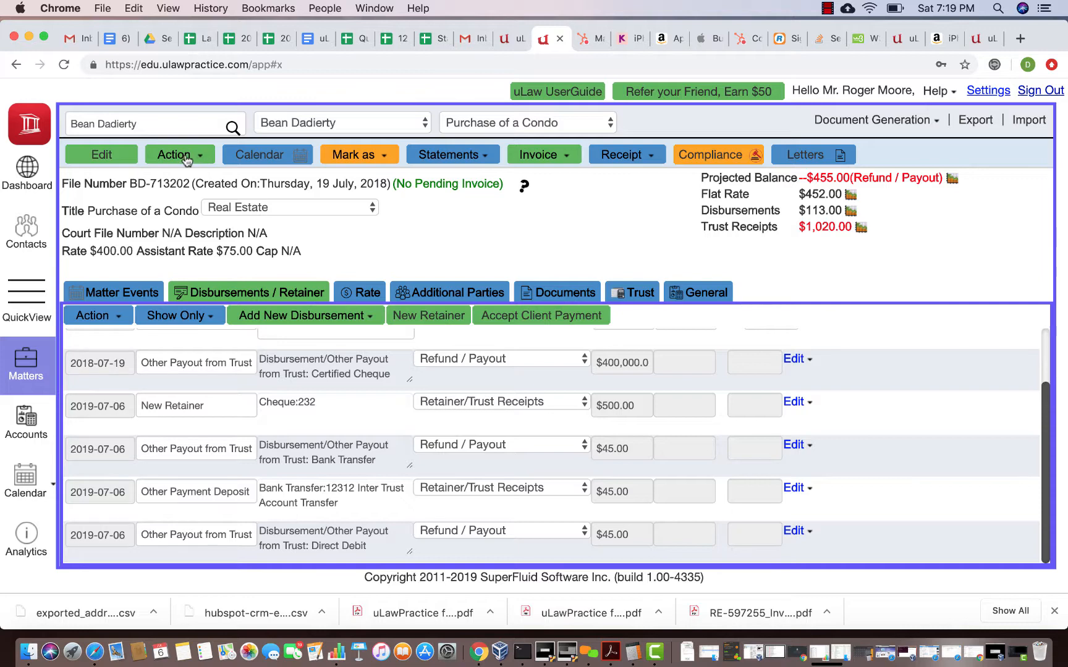
{"action": "left_click", "coordinate": [186, 159]}
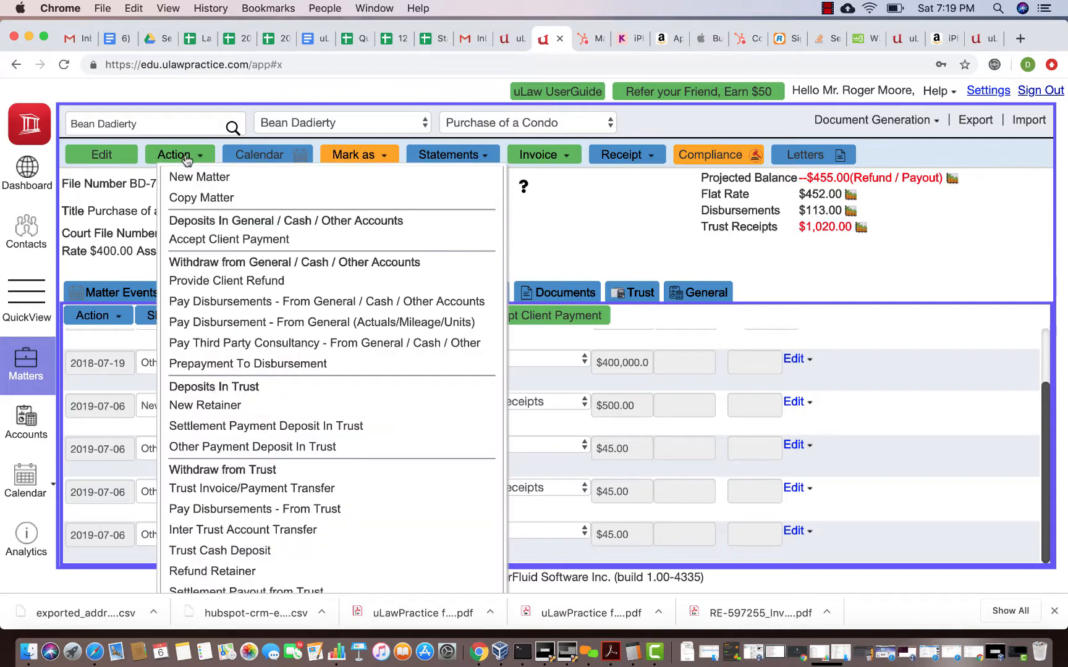
{"action": "scroll", "coordinate": [198, 278], "scroll_direction": "down", "scroll_amount": 3}
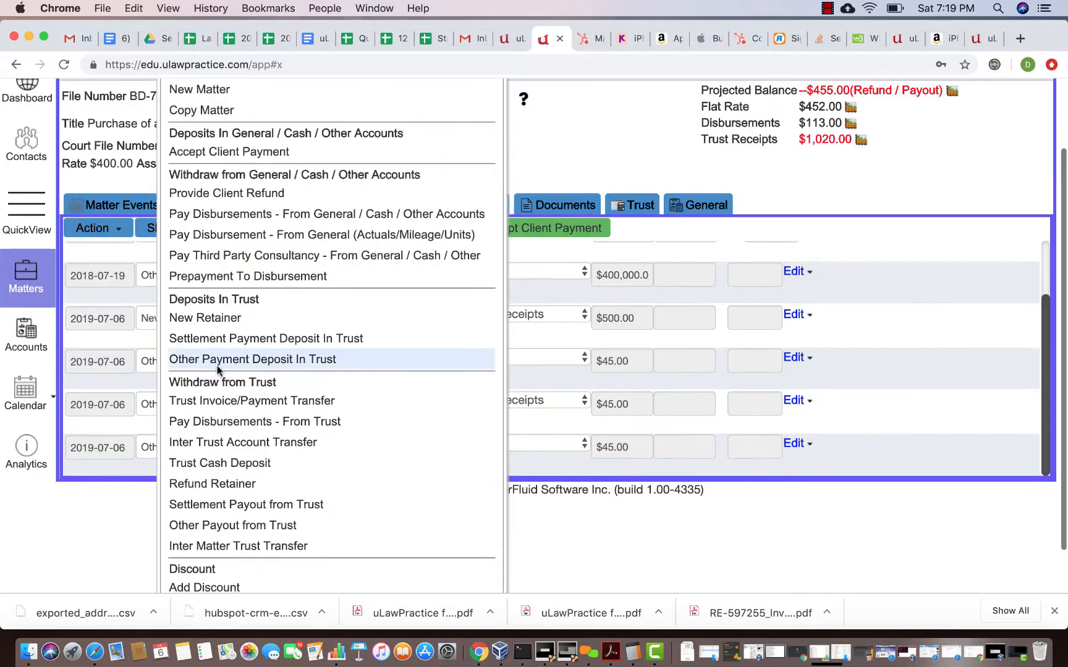
{"action": "left_click", "coordinate": [284, 442]}
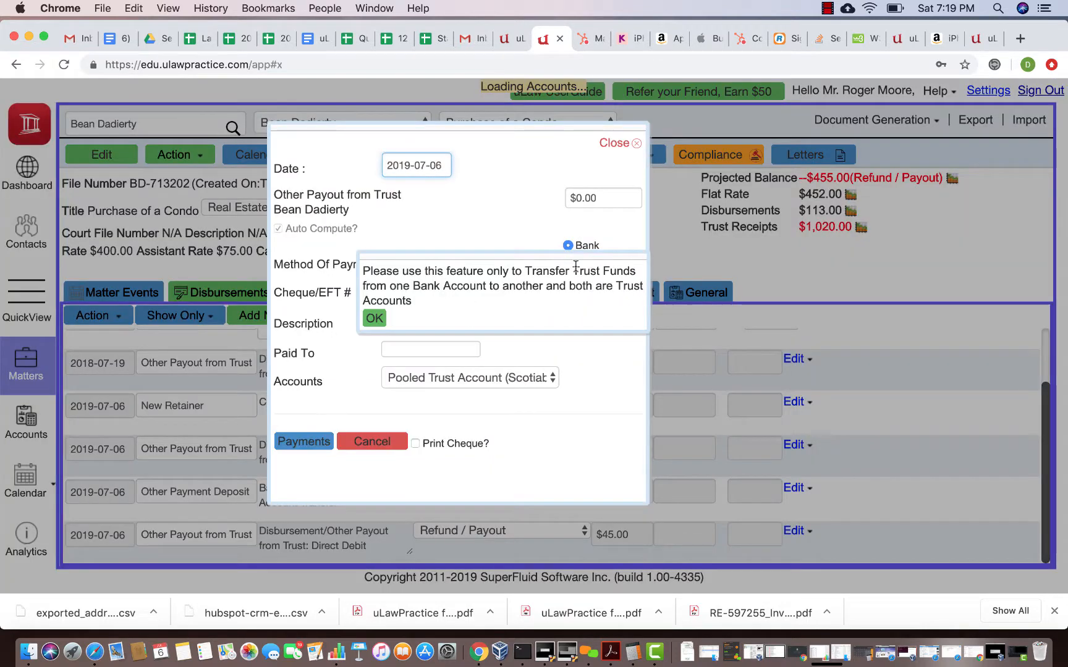
{"action": "left_click", "coordinate": [376, 321]}
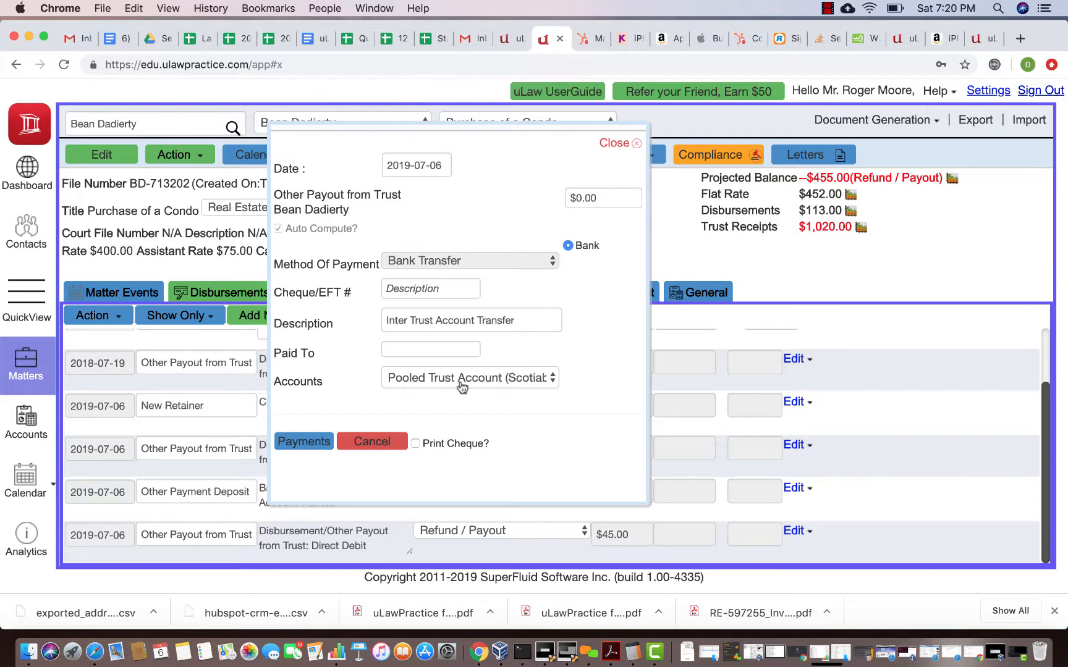
{"action": "left_click", "coordinate": [377, 442]}
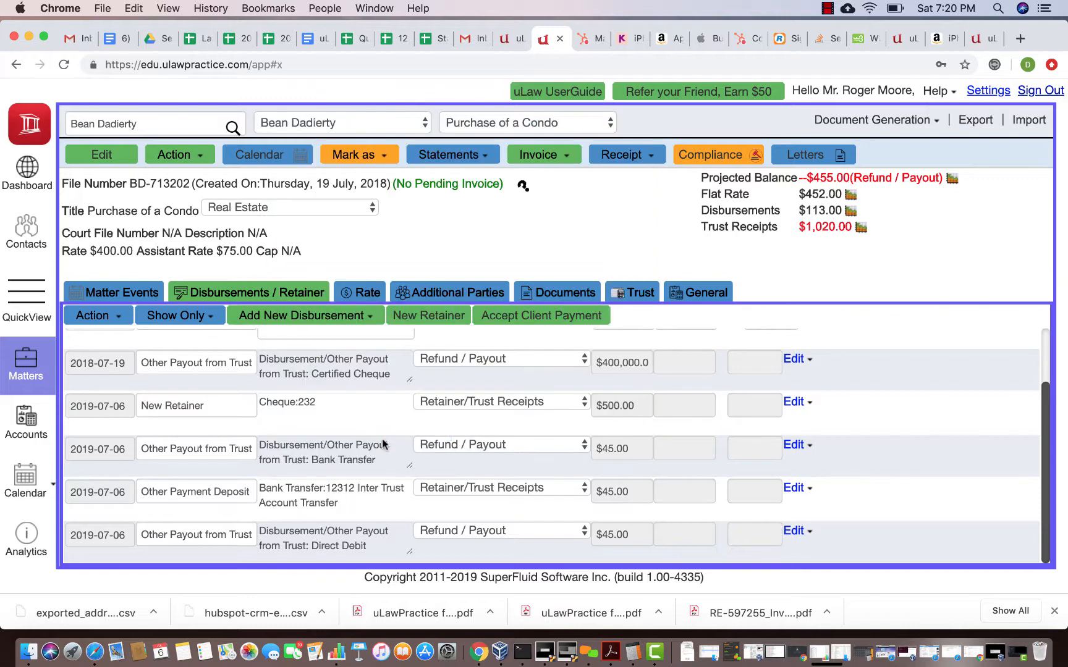
{"action": "left_click", "coordinate": [319, 316]}
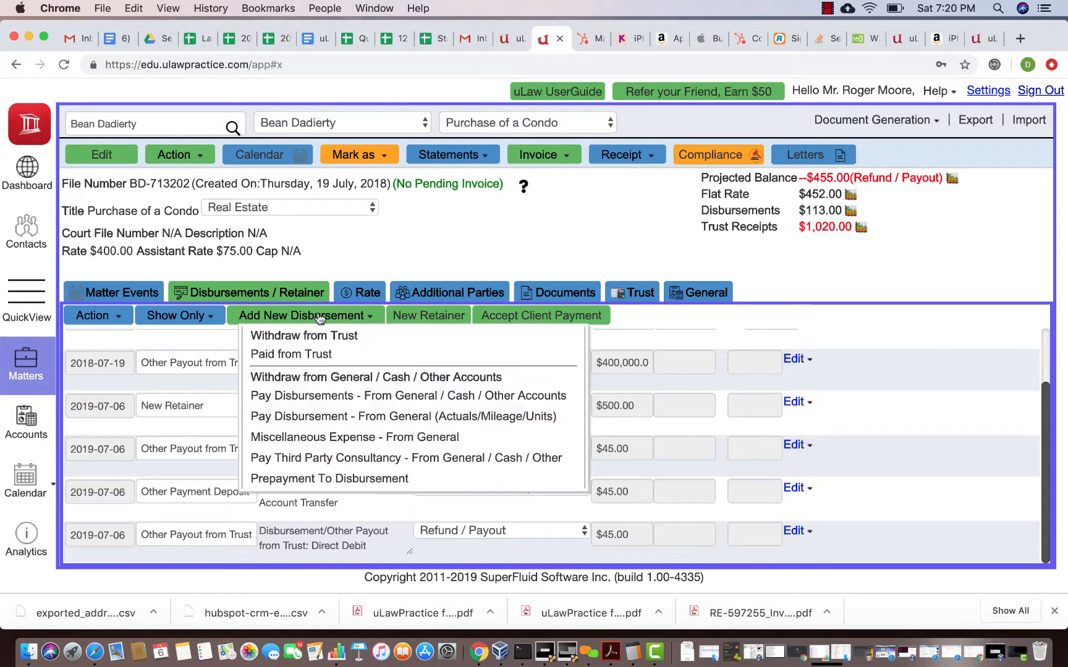
{"action": "left_click", "coordinate": [298, 354]}
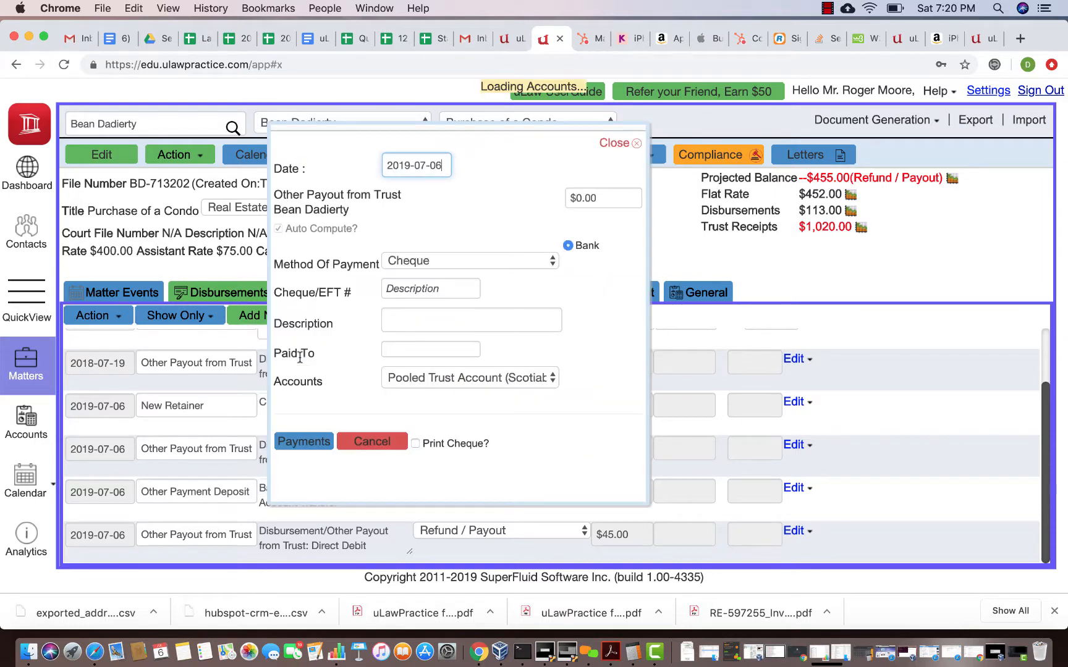
{"action": "left_click", "coordinate": [481, 378]}
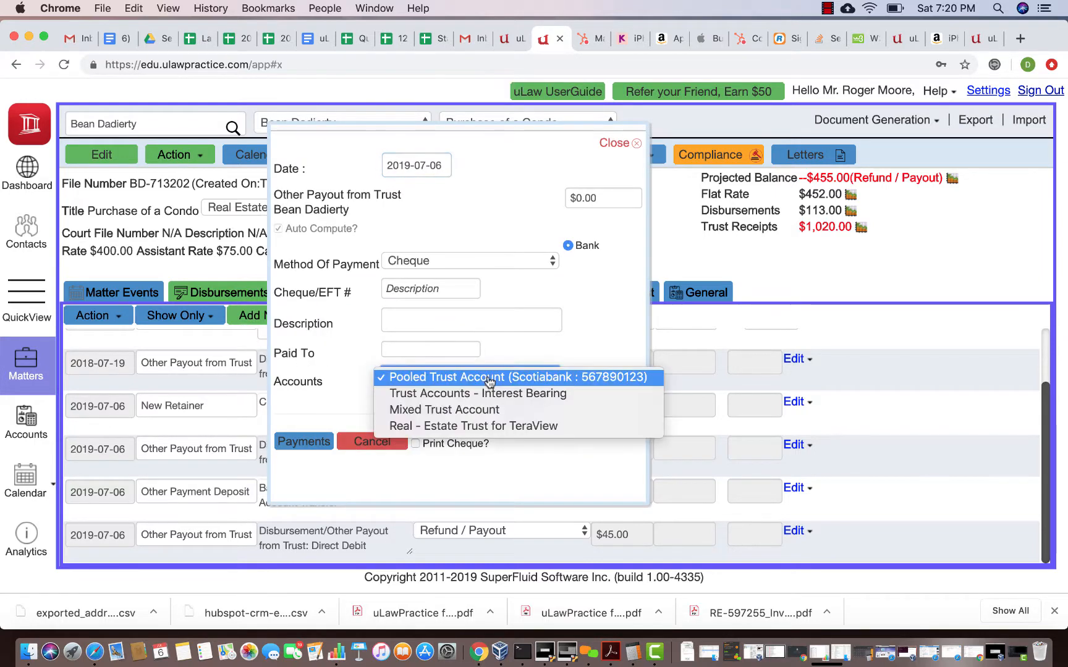
{"action": "left_click", "coordinate": [473, 426]}
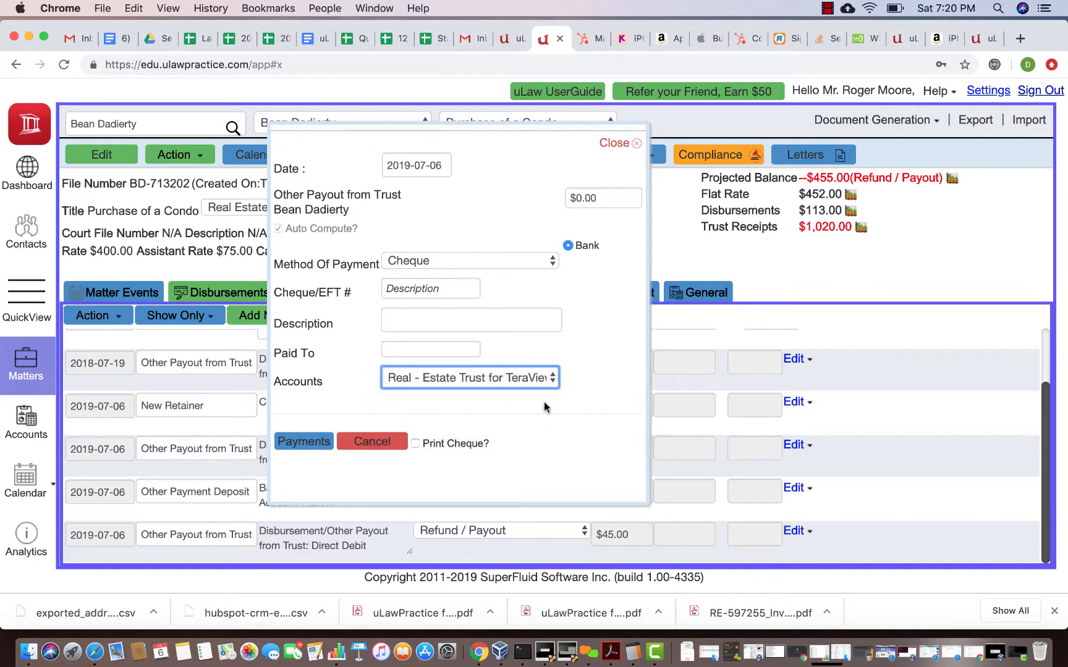
{"action": "left_click", "coordinate": [368, 442]}
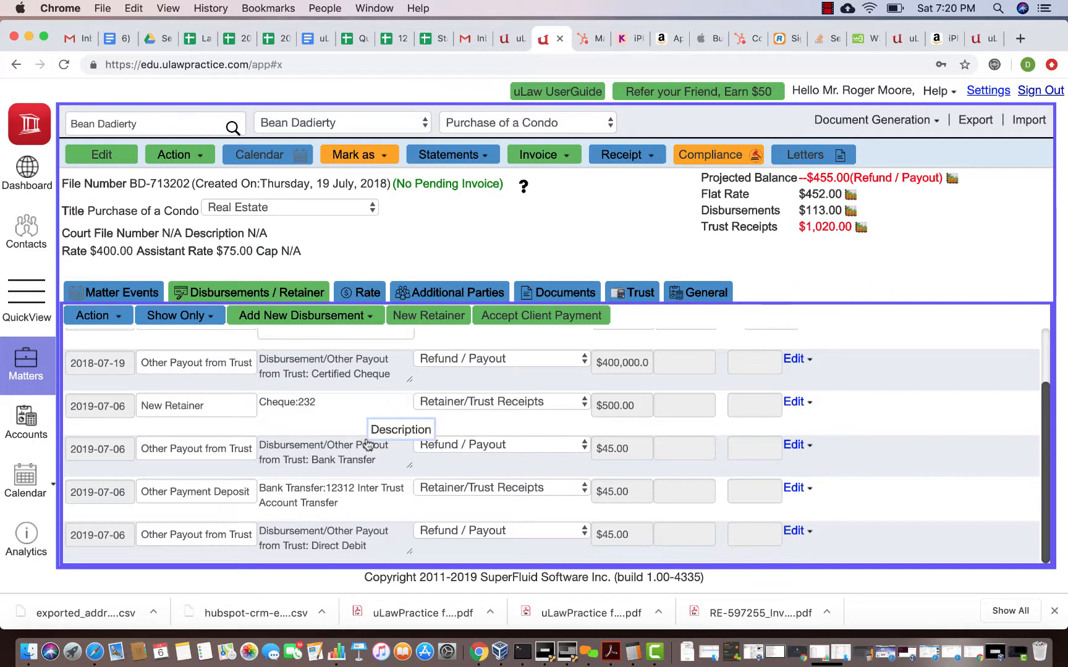
Review the recent transactions of the Pooled Trust Account and the Real - Estate Trust for TeraView account, and return to the matter.
{"action": "left_click", "coordinate": [23, 423]}
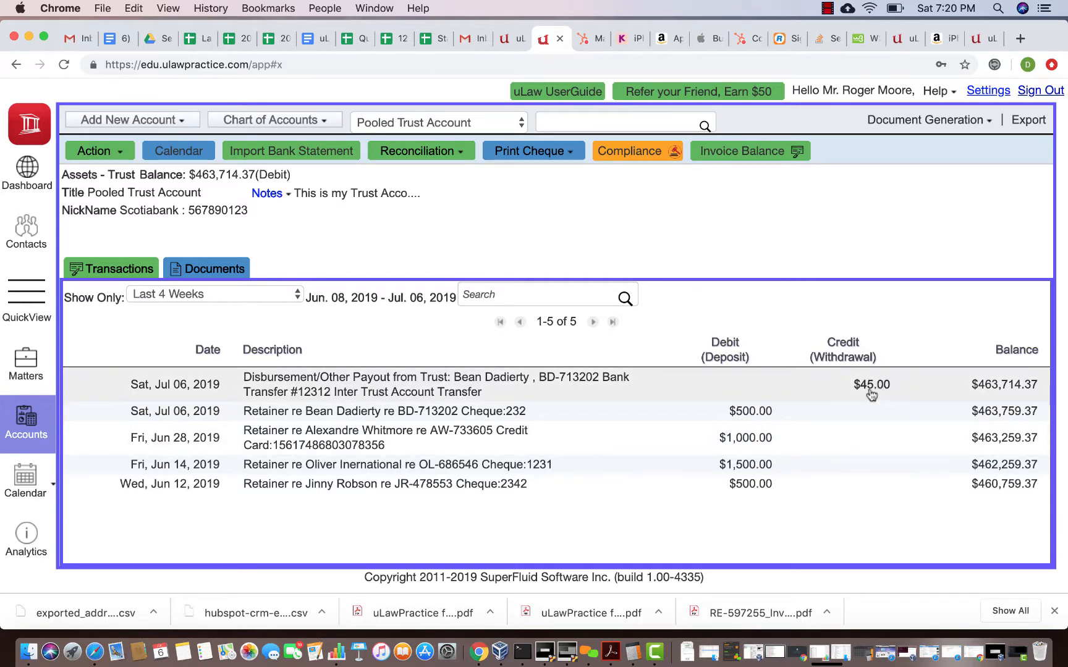
{"action": "left_click", "coordinate": [457, 122]}
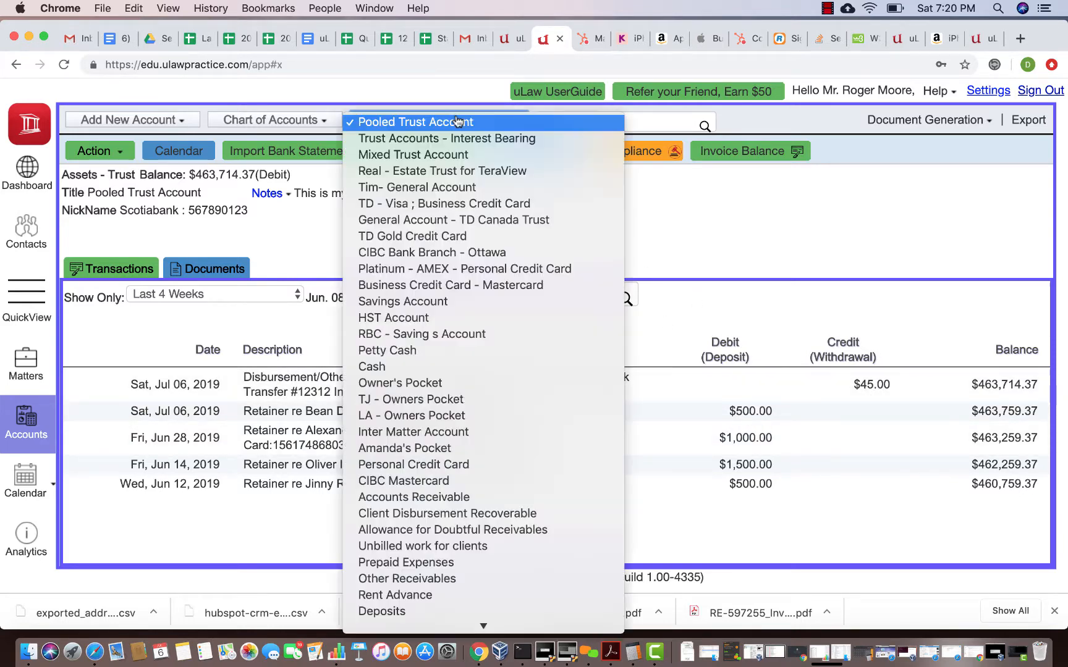
{"action": "left_click", "coordinate": [452, 170]}
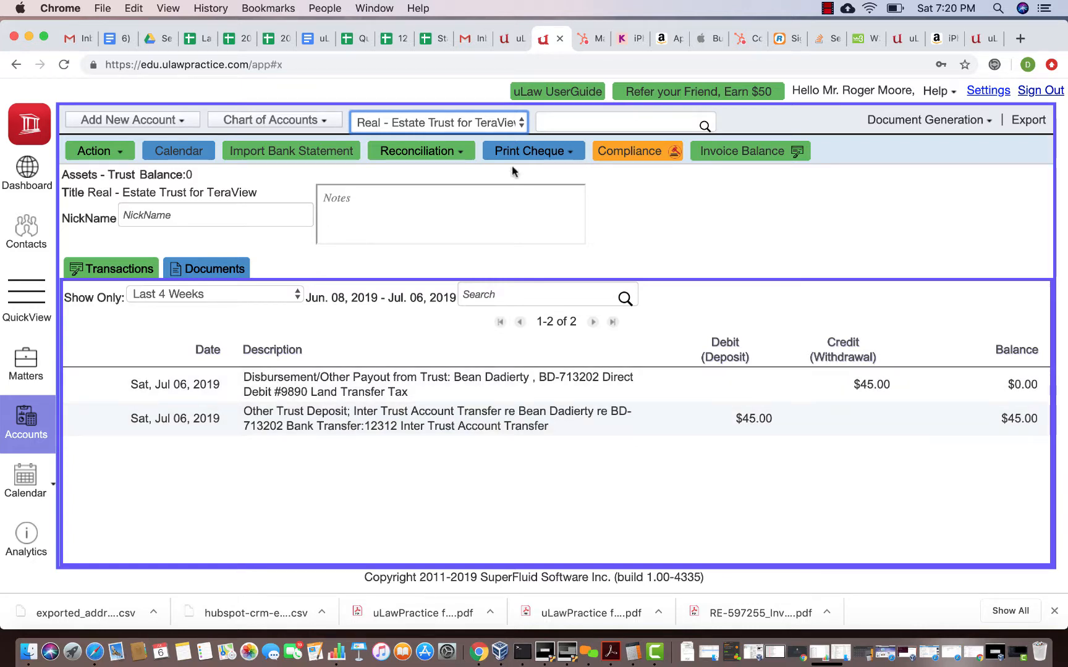
{"action": "left_click", "coordinate": [26, 362]}
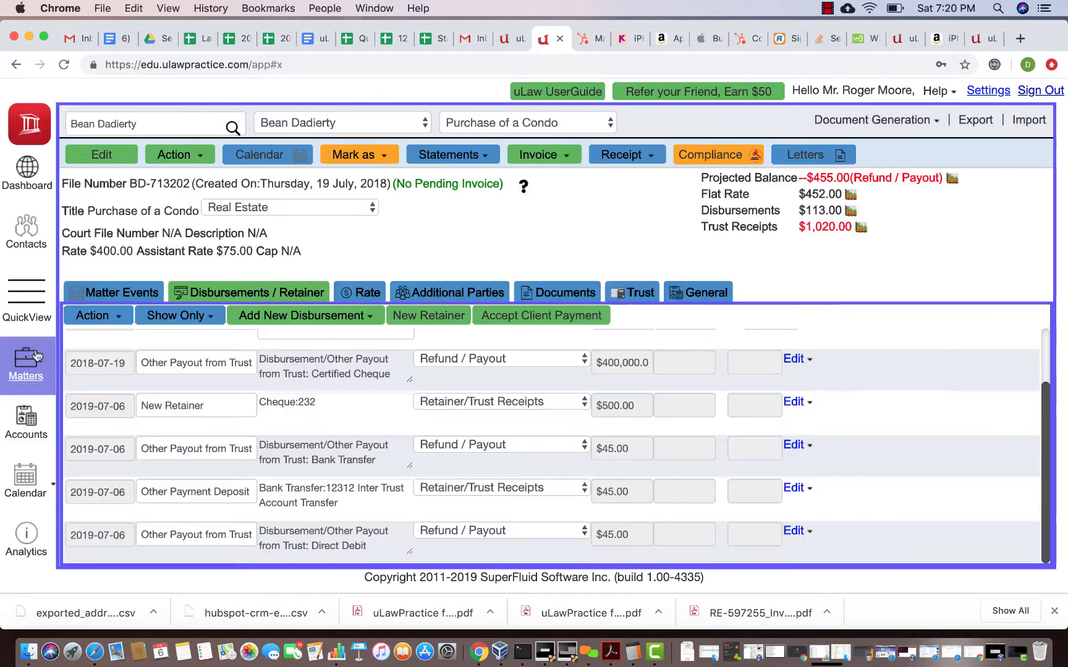
{"action": "left_click", "coordinate": [188, 160]}
{"action": "scroll", "coordinate": [268, 459], "scroll_direction": "down", "scroll_amount": 3}
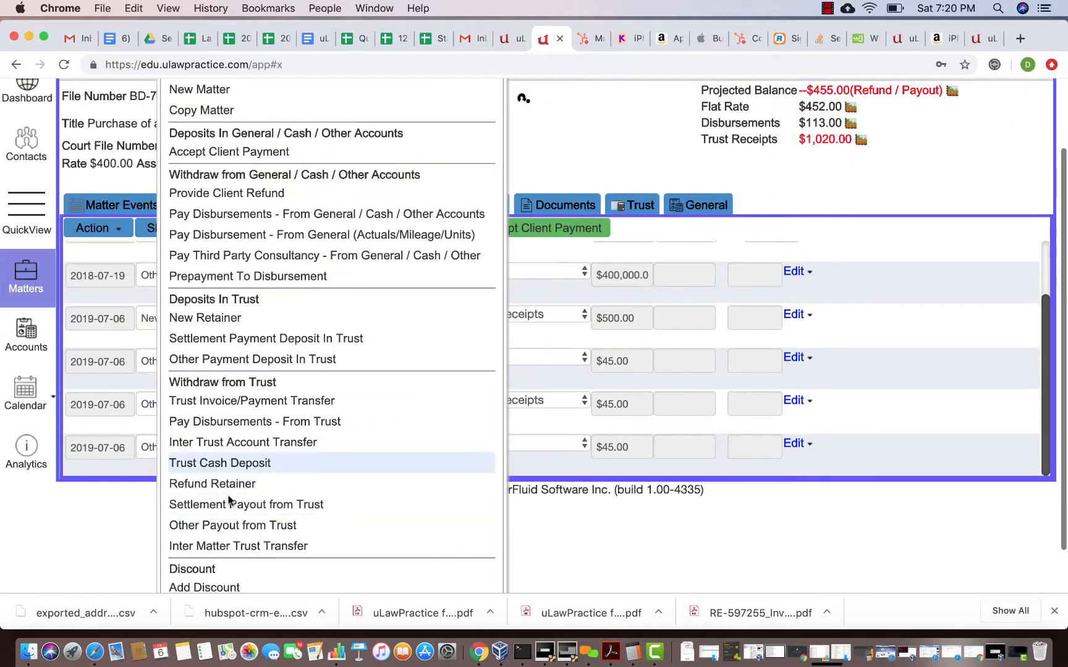
{"action": "left_click", "coordinate": [285, 443]}
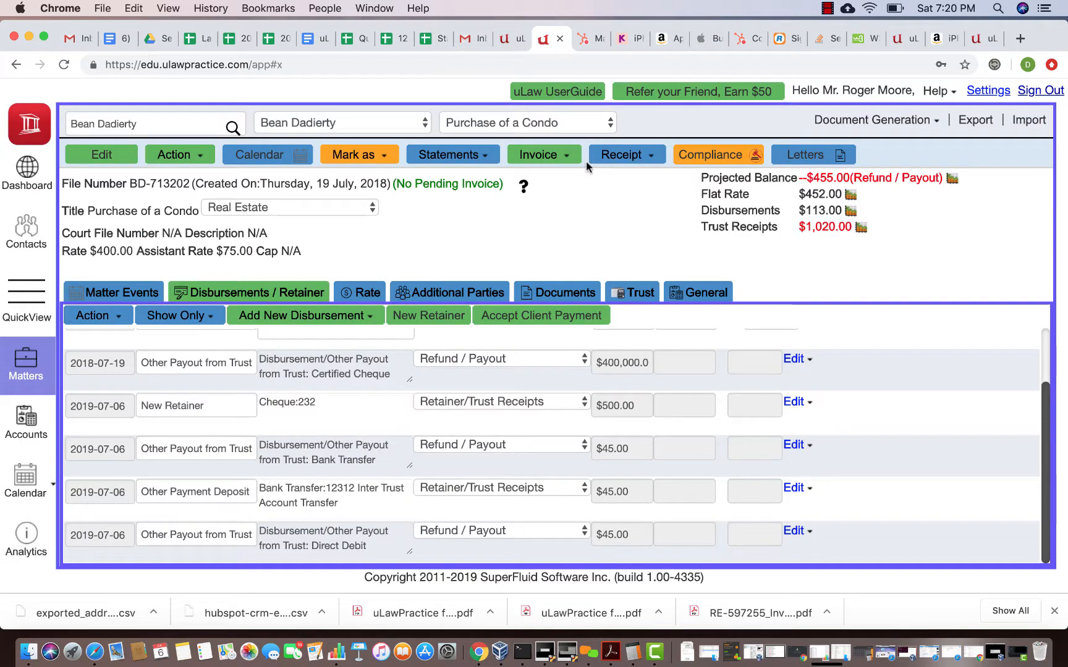
{"action": "left_click", "coordinate": [298, 322]}
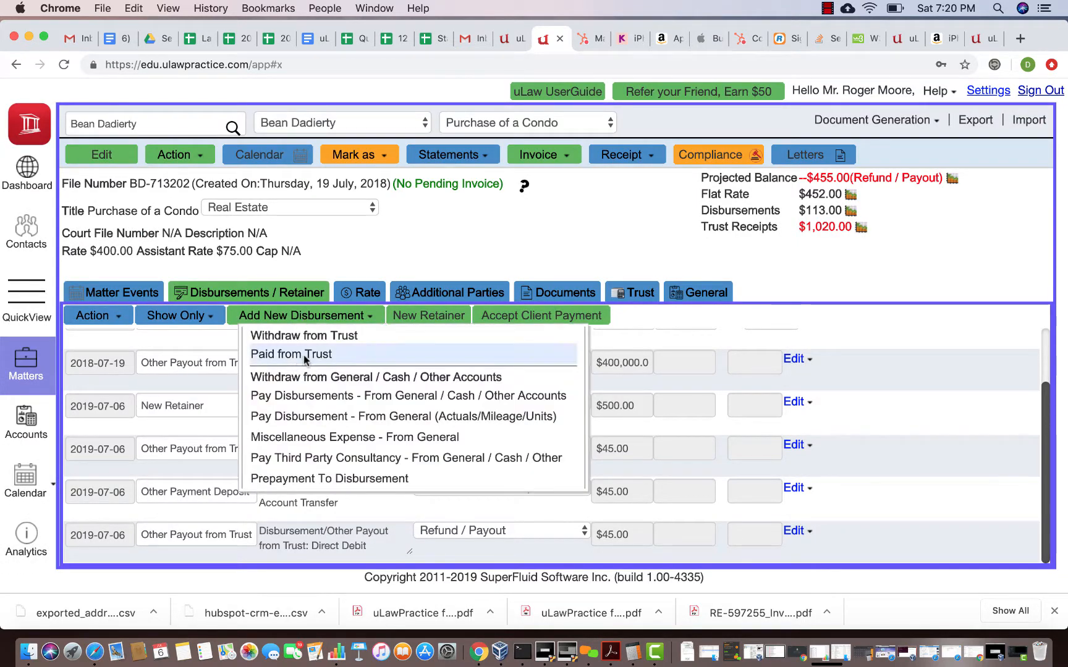